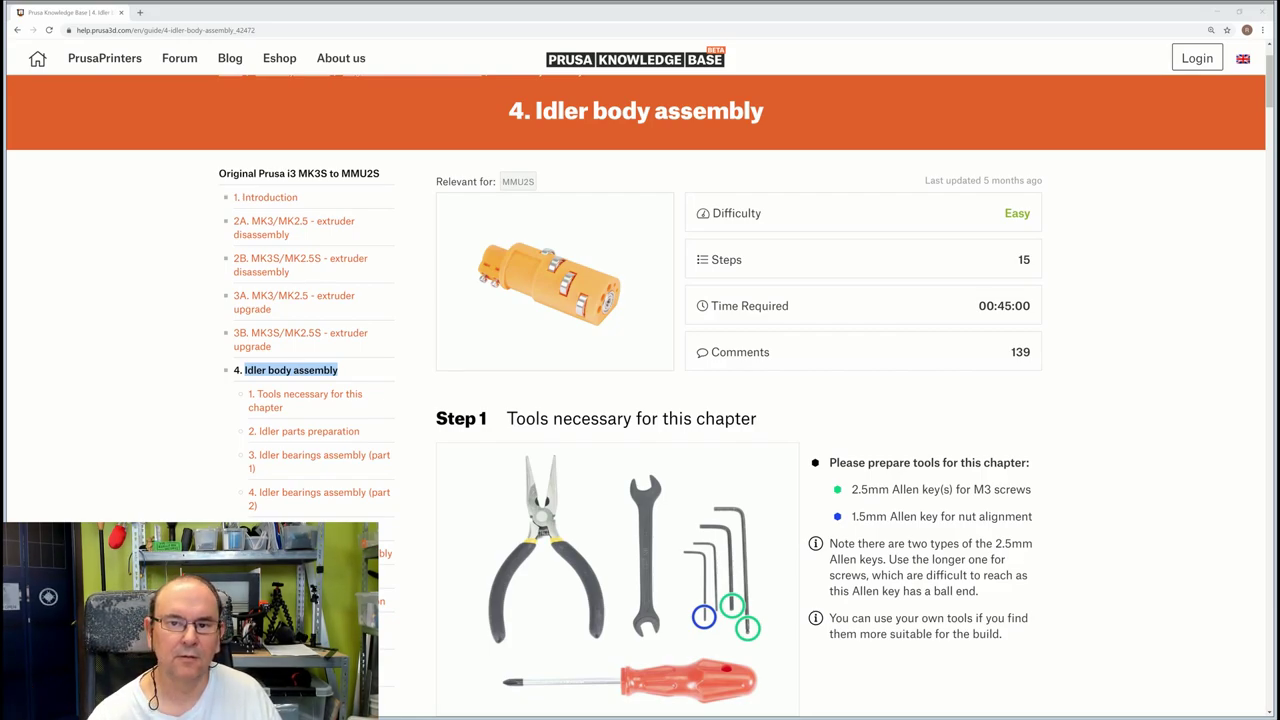
{"action": "scroll", "coordinate": [1063, 400], "scroll_direction": "down", "scroll_amount": 3}
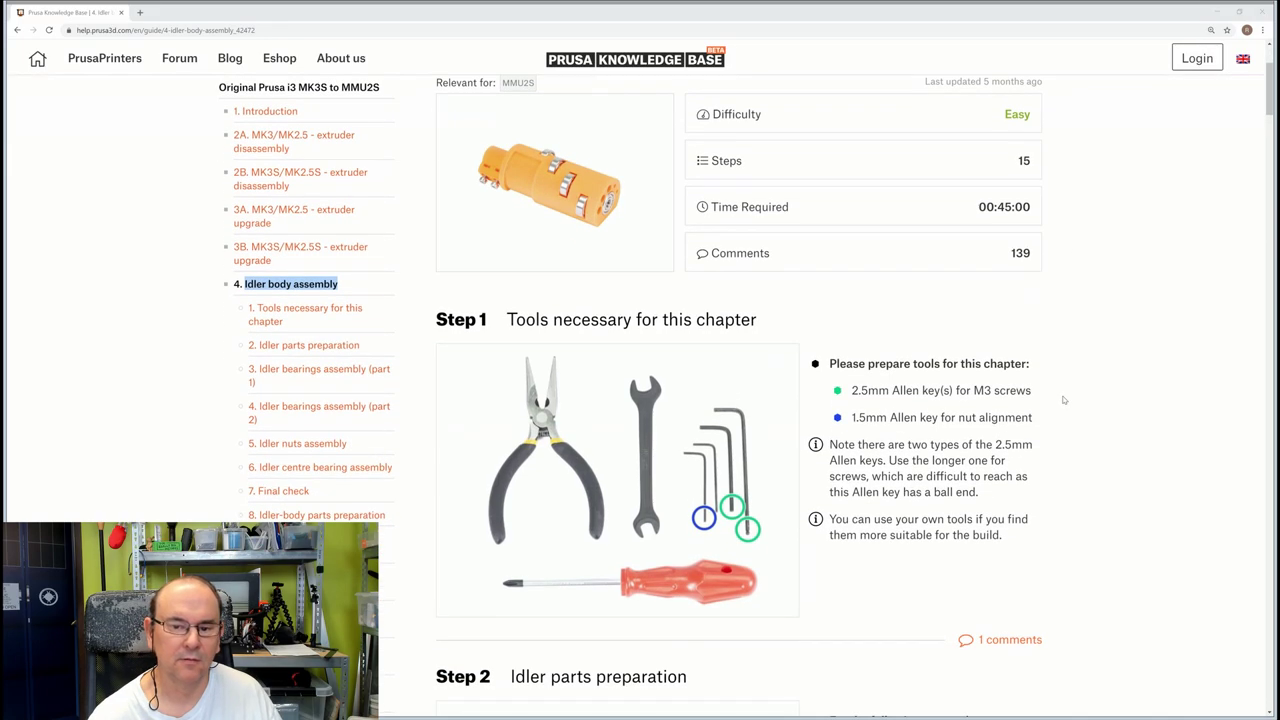
{"action": "scroll", "coordinate": [1063, 400], "scroll_direction": "down", "scroll_amount": 3}
{"action": "scroll", "coordinate": [1063, 400], "scroll_direction": "down", "scroll_amount": 2}
{"action": "scroll", "coordinate": [1063, 400], "scroll_direction": "down", "scroll_amount": 2}
{"action": "scroll", "coordinate": [1063, 400], "scroll_direction": "down", "scroll_amount": 3}
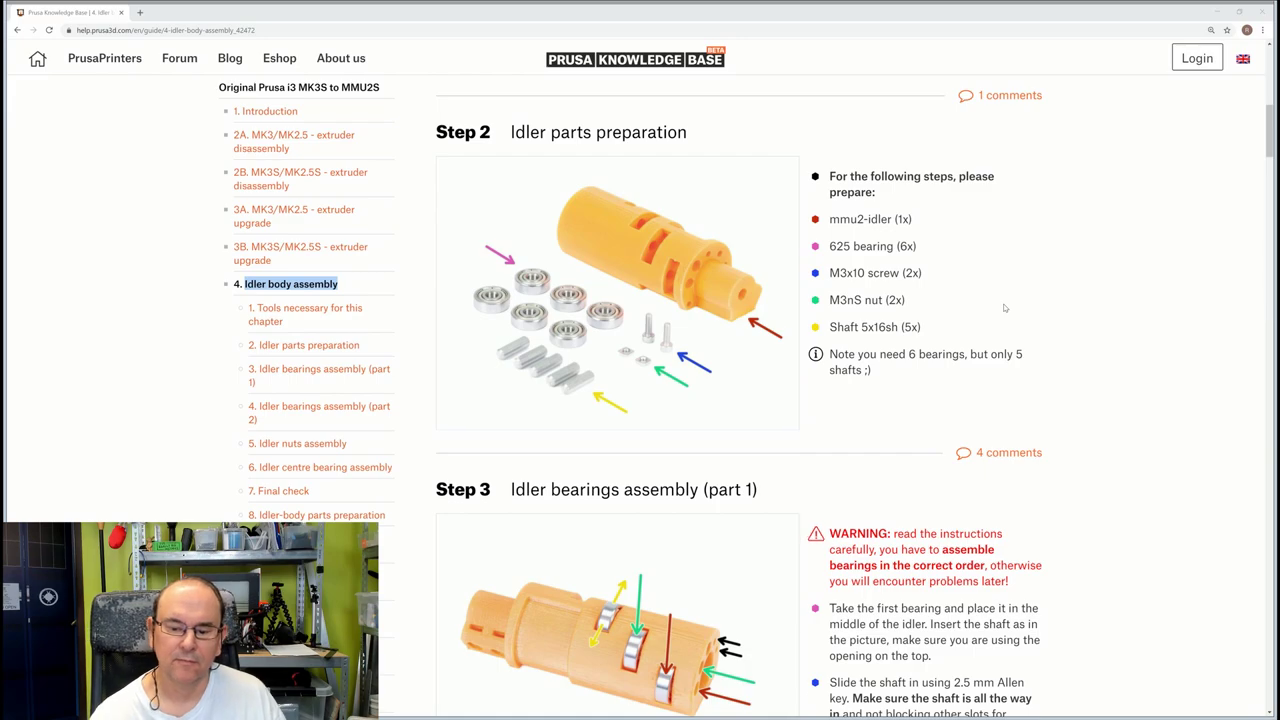
{"action": "scroll", "coordinate": [1005, 308], "scroll_direction": "down", "scroll_amount": 4}
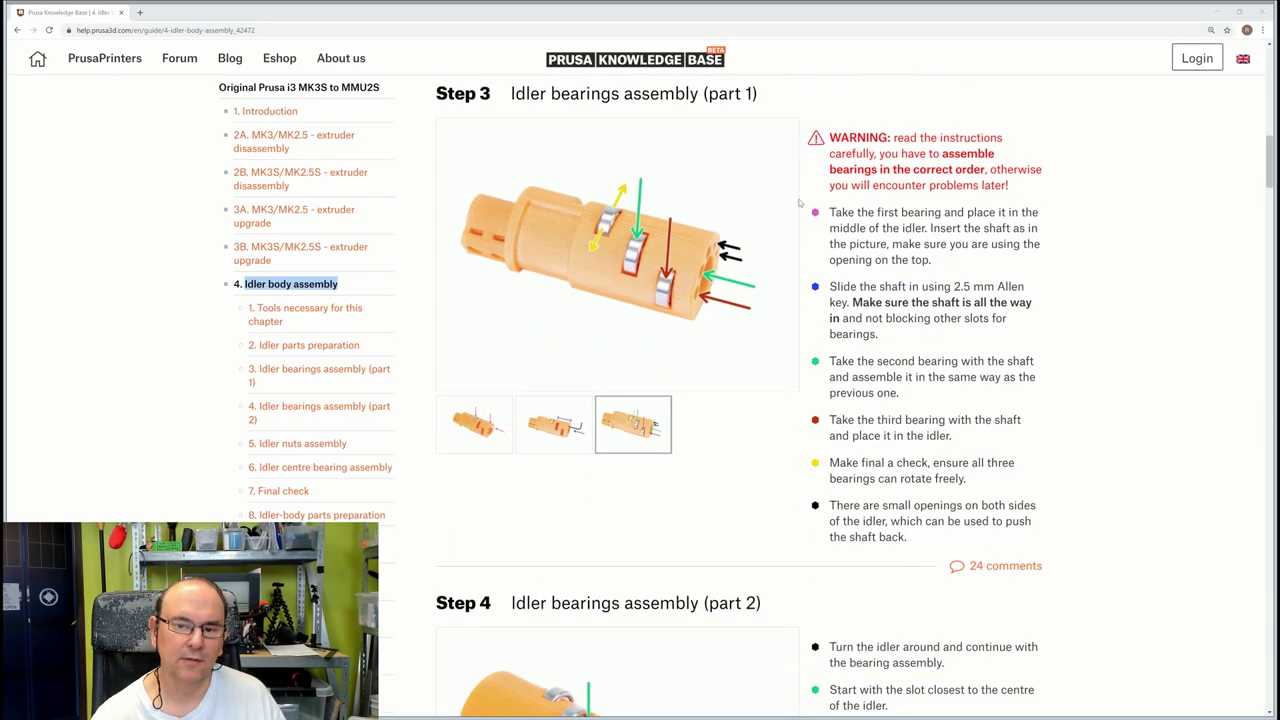
{"action": "mouse_move", "coordinate": [617, 254]}
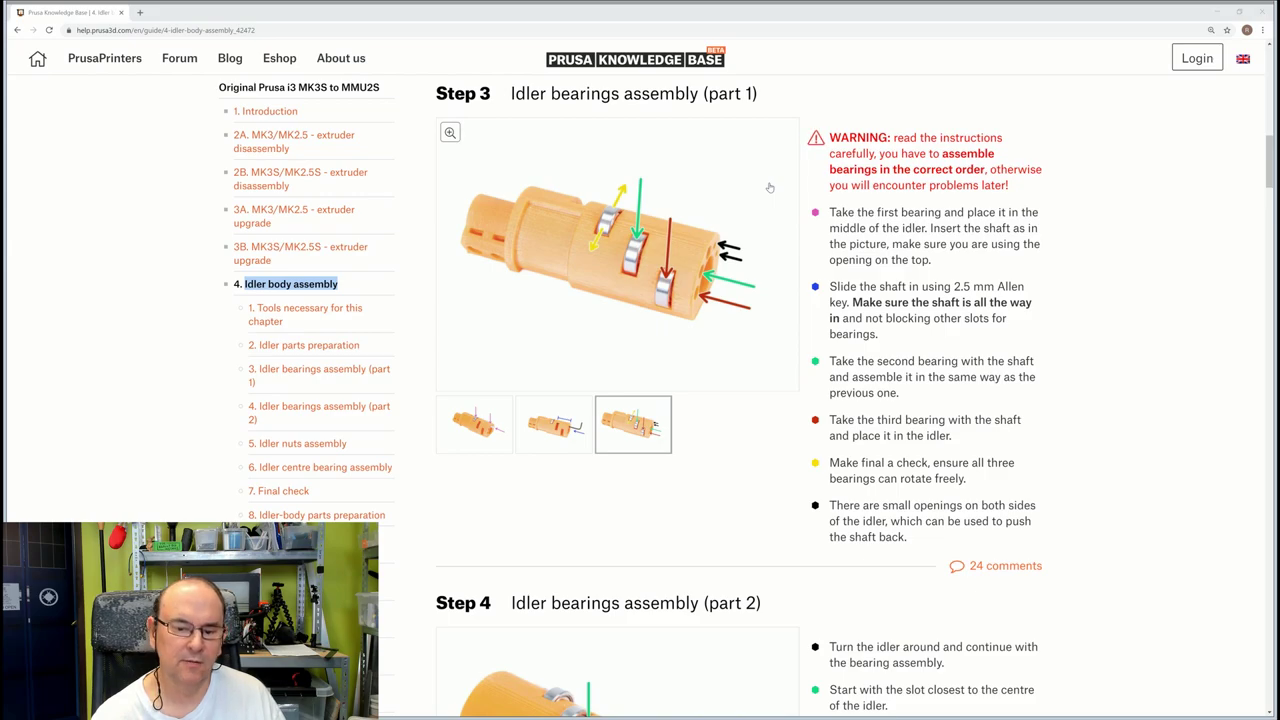
View the Step 3 bearing and Allen key photos, both Step 4 bearing views, and Step 6's green-arrow view
{"action": "left_click", "coordinate": [468, 428]}
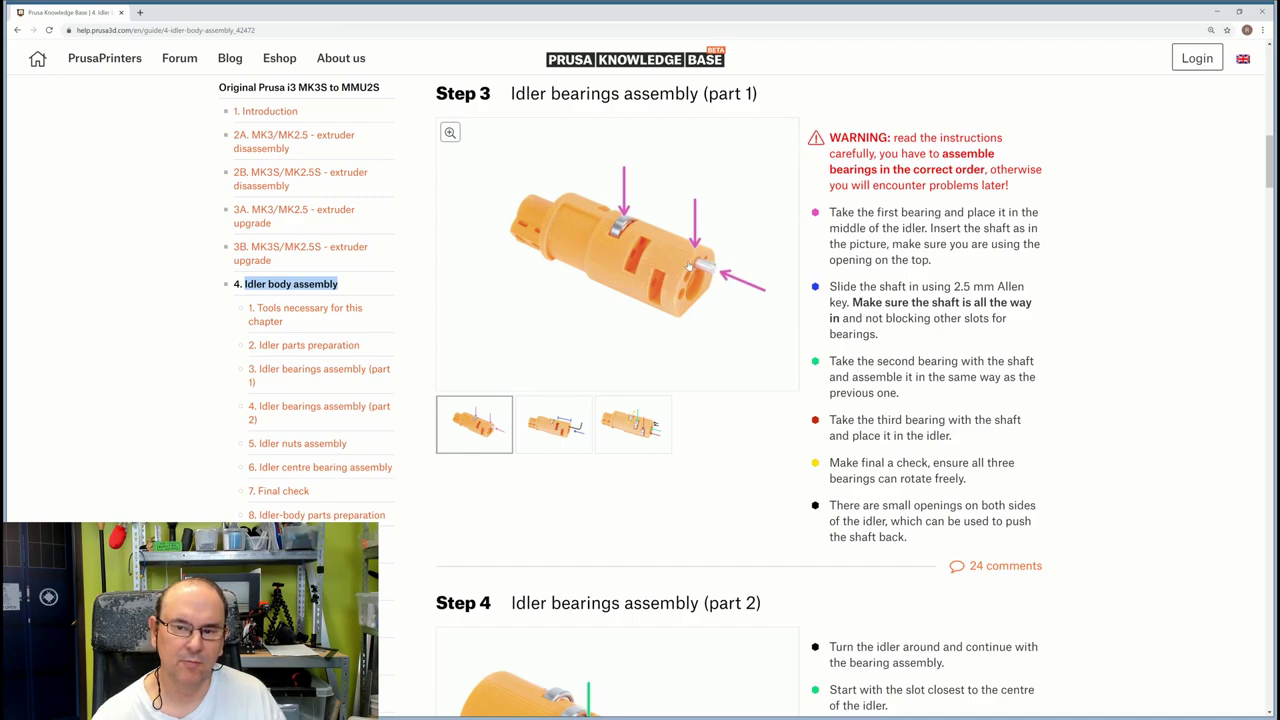
{"action": "left_click", "coordinate": [567, 442]}
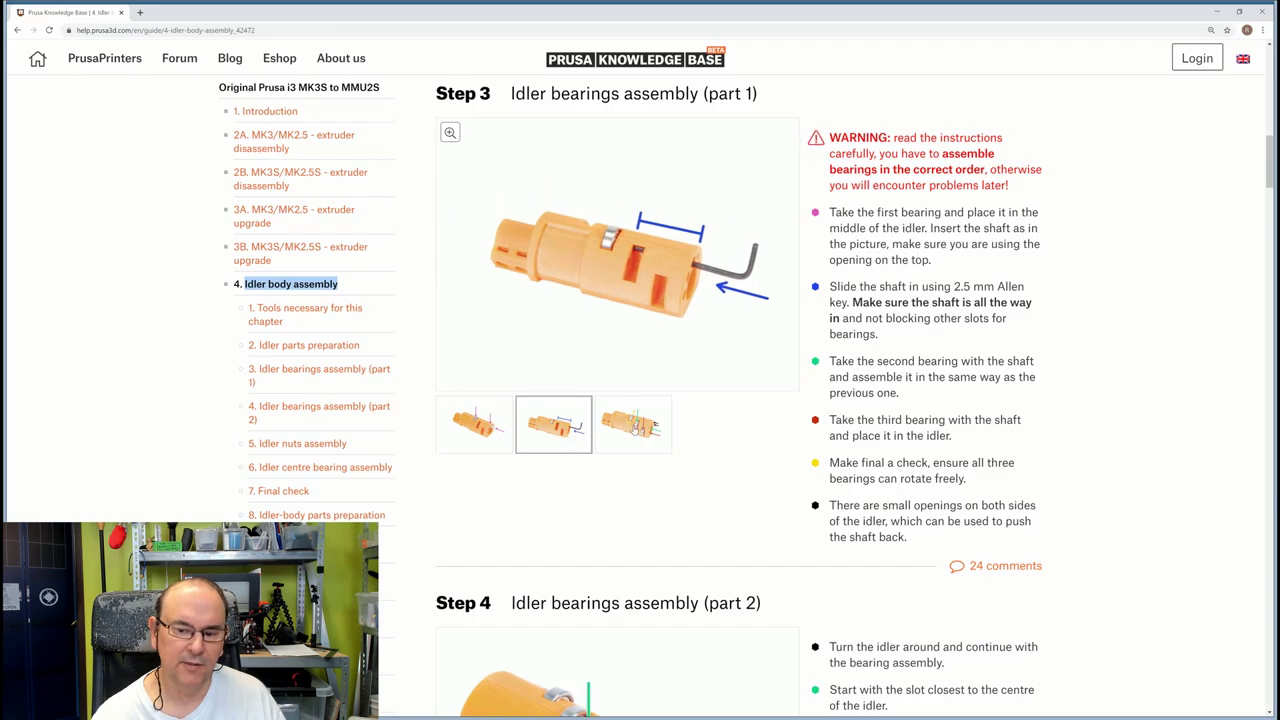
{"action": "left_click", "coordinate": [633, 428]}
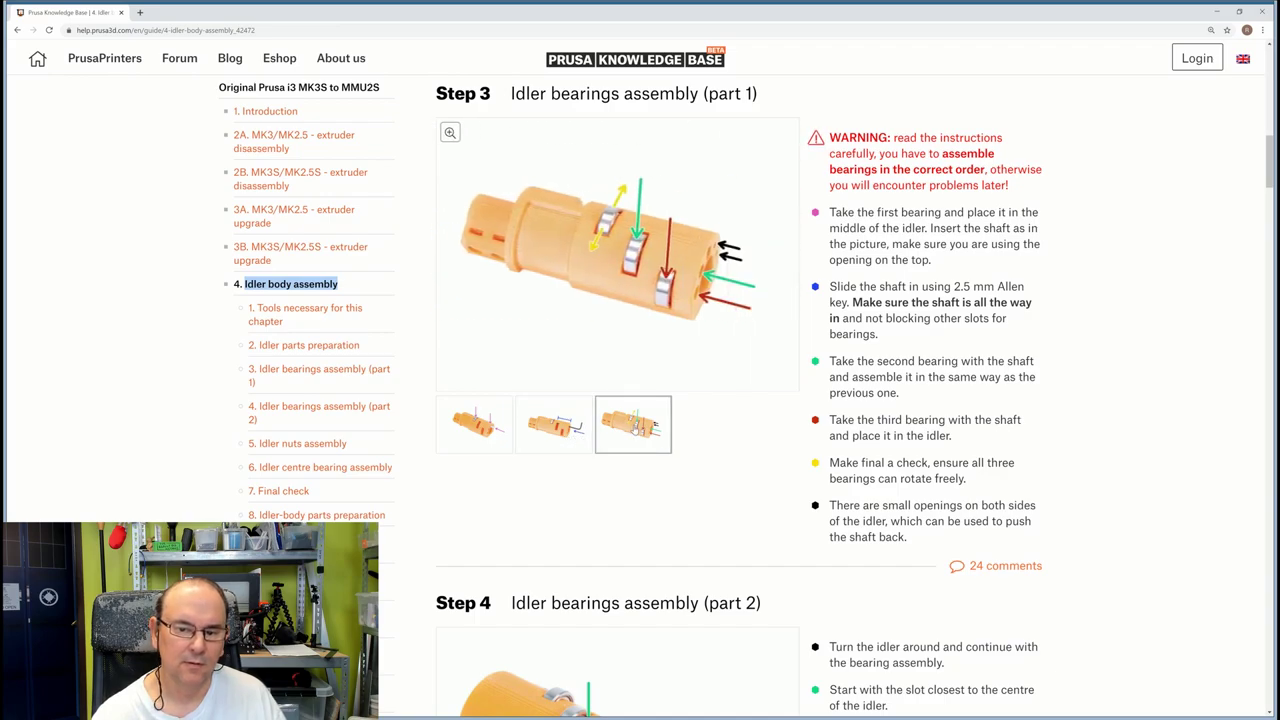
{"action": "scroll", "coordinate": [633, 428], "scroll_direction": "down", "scroll_amount": 4}
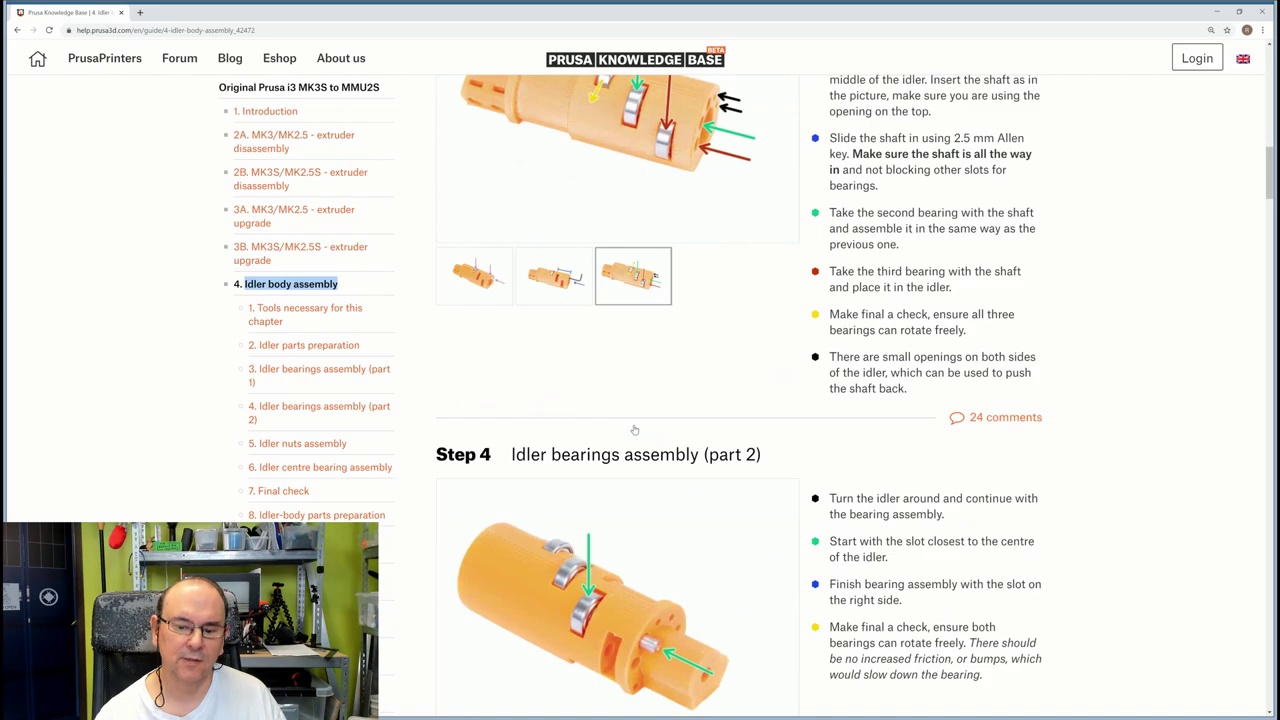
{"action": "scroll", "coordinate": [633, 428], "scroll_direction": "down", "scroll_amount": 4}
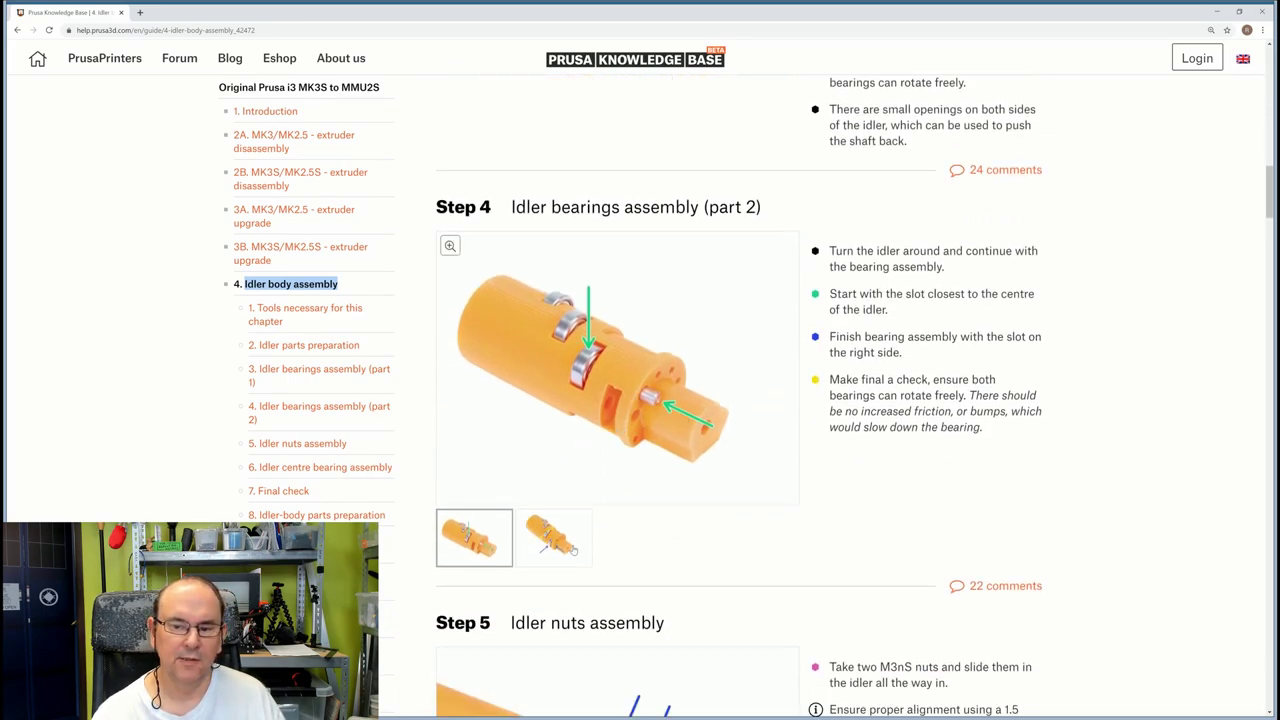
{"action": "left_click", "coordinate": [552, 545]}
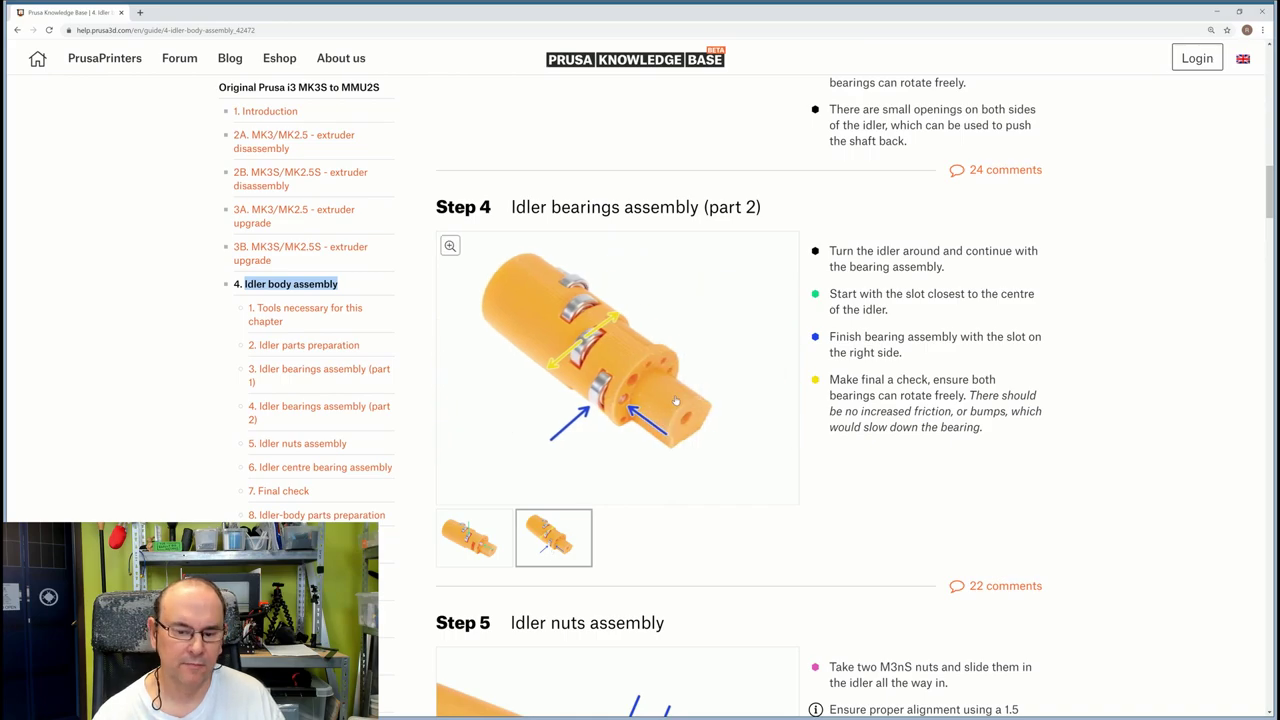
{"action": "scroll", "coordinate": [675, 400], "scroll_direction": "down", "scroll_amount": 3}
{"action": "scroll", "coordinate": [675, 400], "scroll_direction": "down", "scroll_amount": 3}
{"action": "scroll", "coordinate": [675, 400], "scroll_direction": "down", "scroll_amount": 2}
{"action": "scroll", "coordinate": [675, 400], "scroll_direction": "down", "scroll_amount": 1}
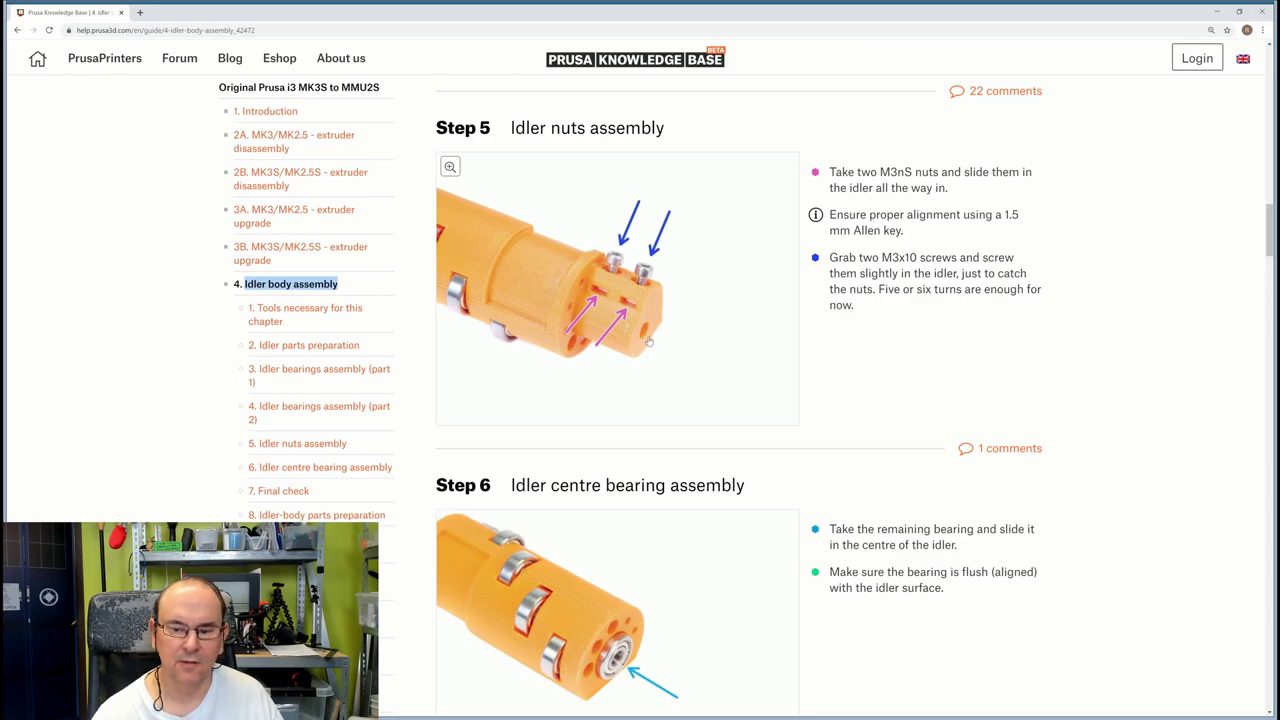
{"action": "scroll", "coordinate": [648, 342], "scroll_direction": "down", "scroll_amount": 2}
{"action": "scroll", "coordinate": [648, 342], "scroll_direction": "down", "scroll_amount": 1}
{"action": "scroll", "coordinate": [648, 342], "scroll_direction": "down", "scroll_amount": 2}
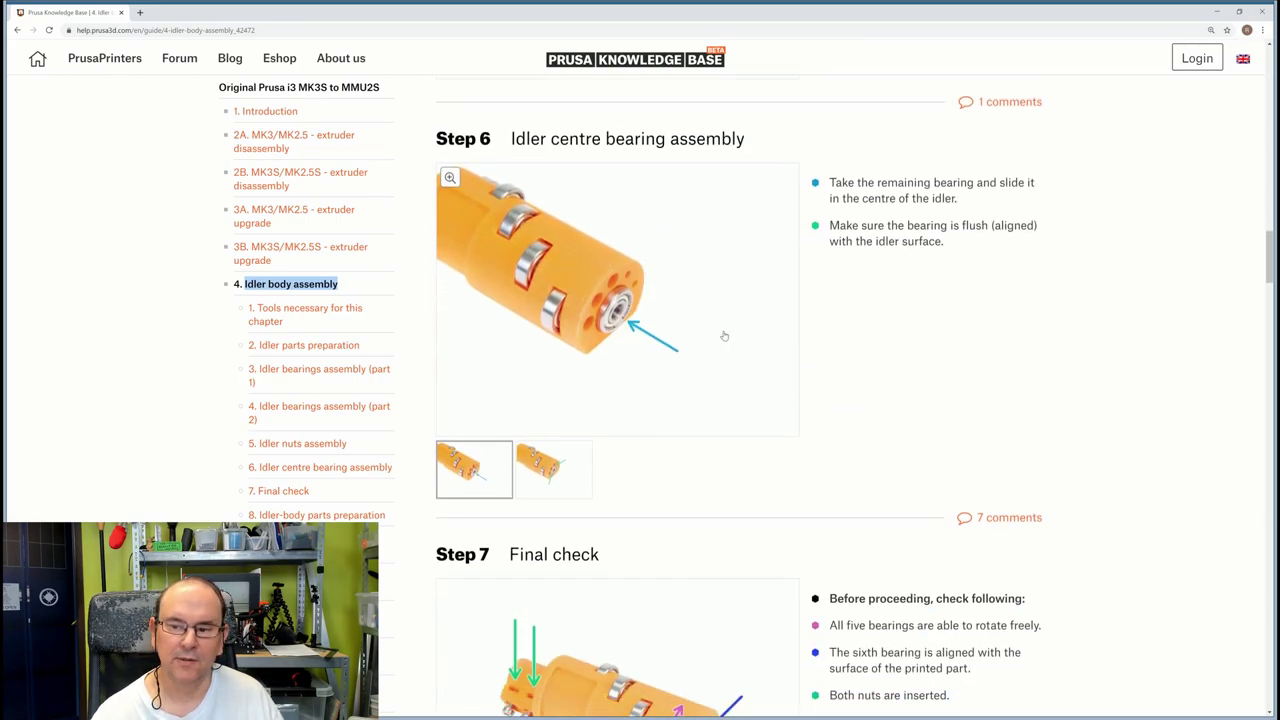
{"action": "scroll", "coordinate": [724, 336], "scroll_direction": "up", "scroll_amount": 2}
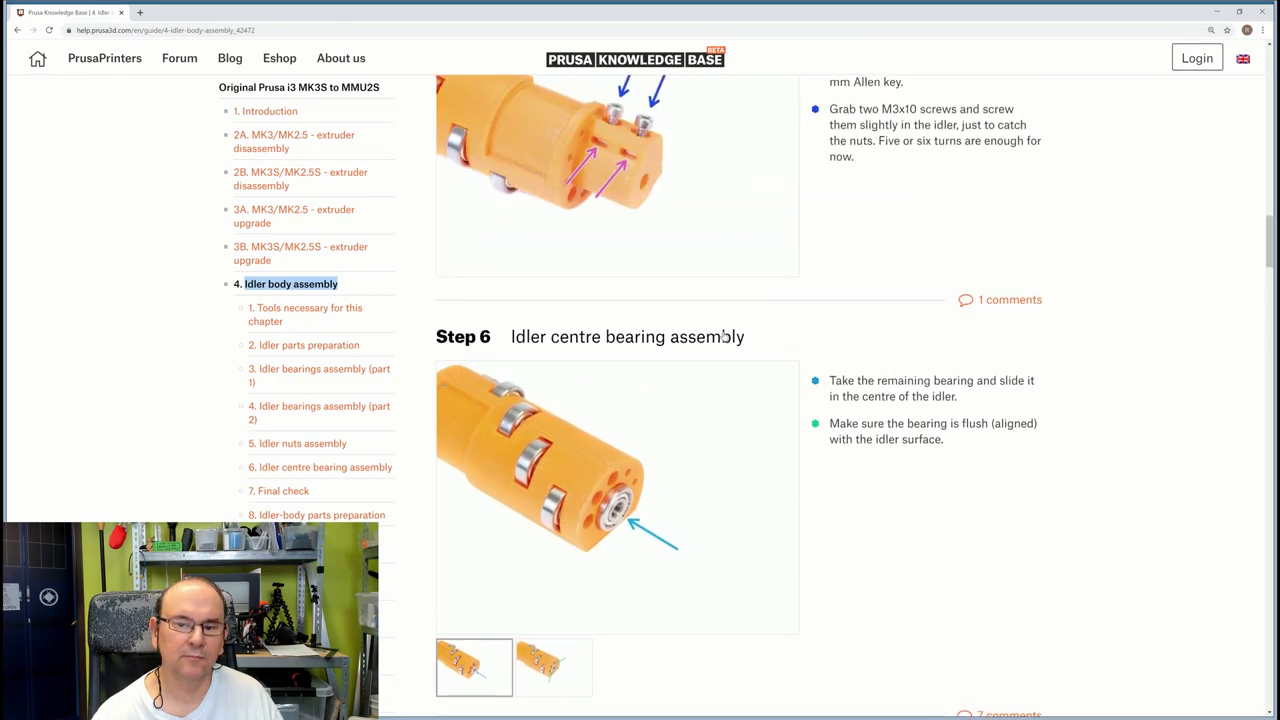
{"action": "scroll", "coordinate": [724, 336], "scroll_direction": "down", "scroll_amount": 2}
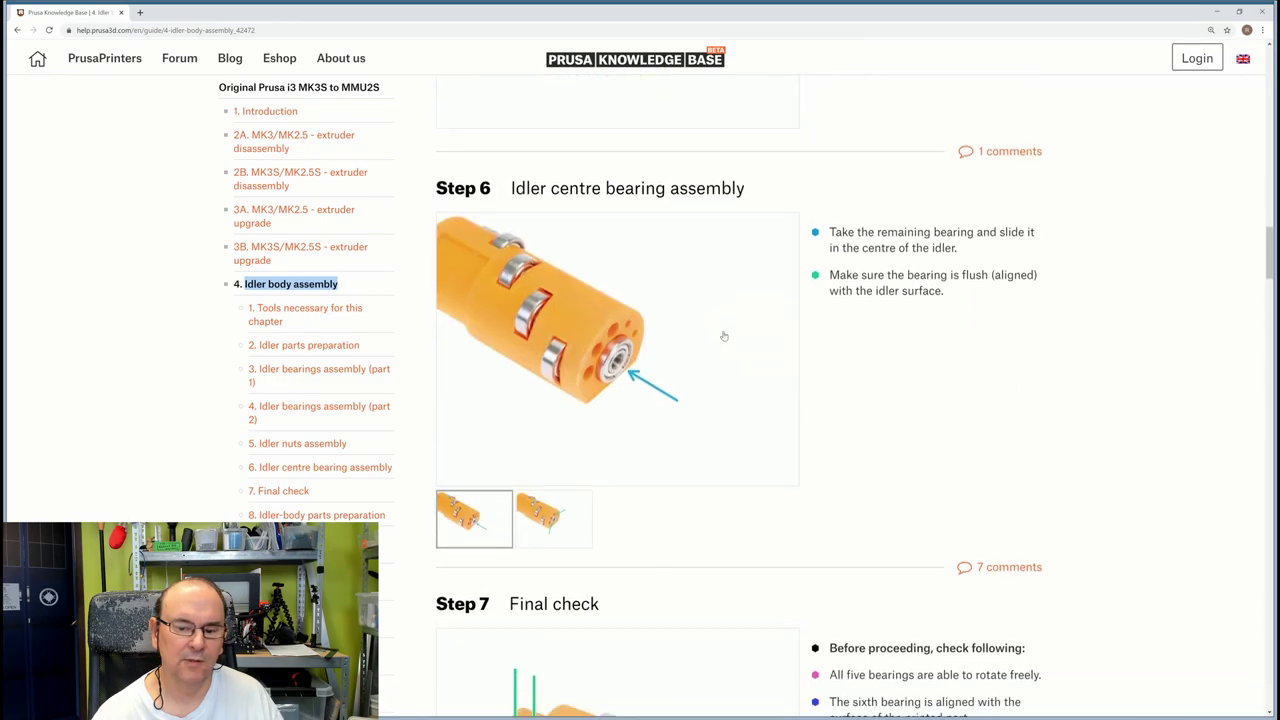
{"action": "left_click", "coordinate": [571, 533]}
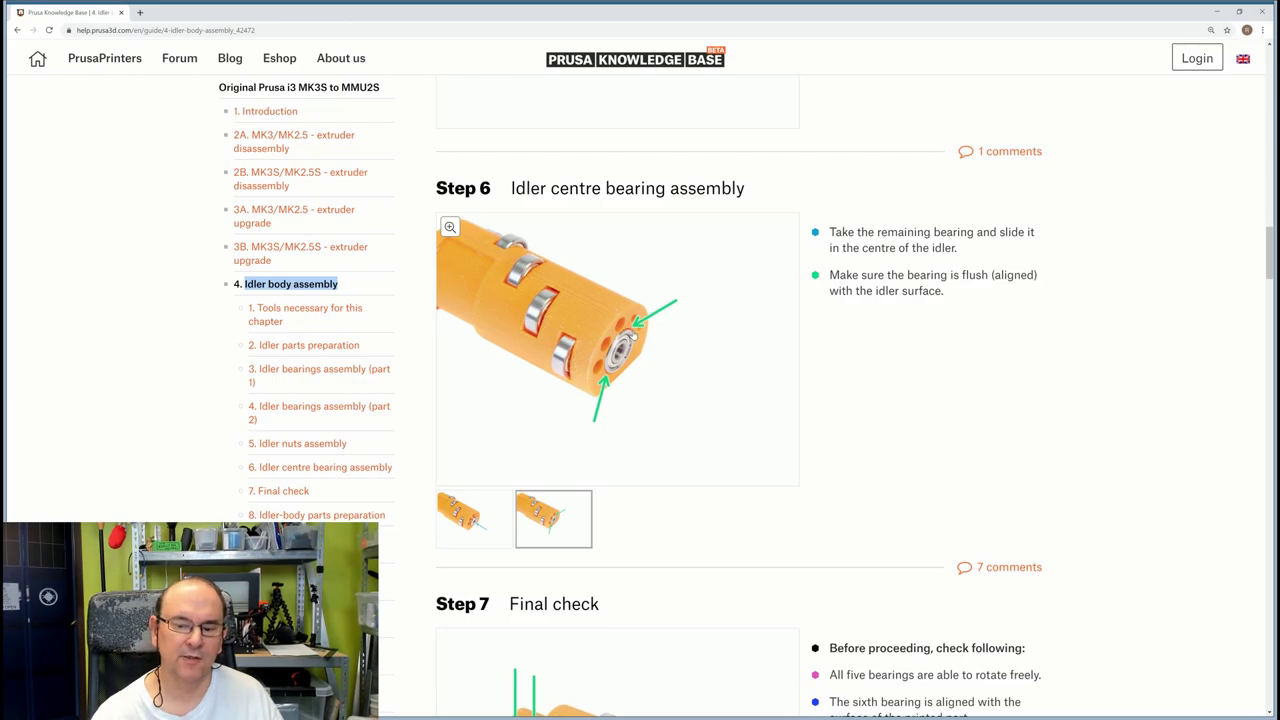
{"action": "scroll", "coordinate": [652, 371], "scroll_direction": "down", "scroll_amount": 3}
{"action": "scroll", "coordinate": [652, 371], "scroll_direction": "down", "scroll_amount": 3}
{"action": "scroll", "coordinate": [652, 371], "scroll_direction": "down", "scroll_amount": 3}
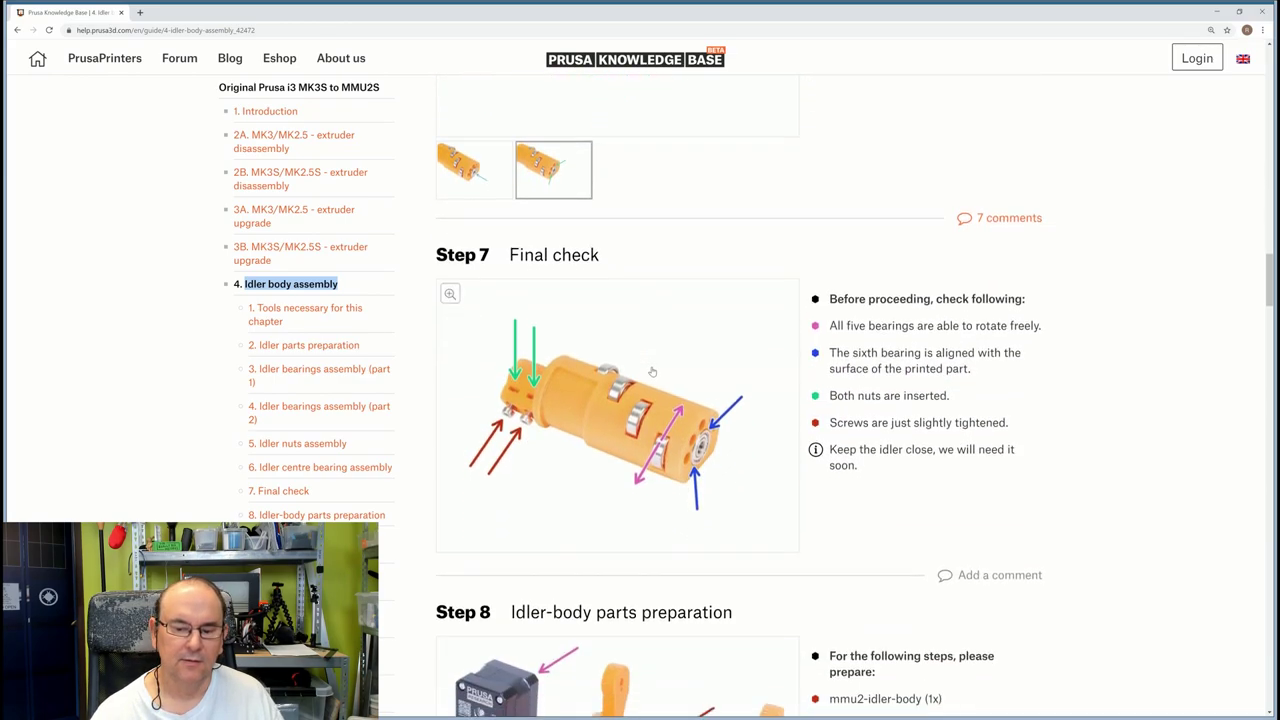
{"action": "scroll", "coordinate": [652, 371], "scroll_direction": "down", "scroll_amount": 2}
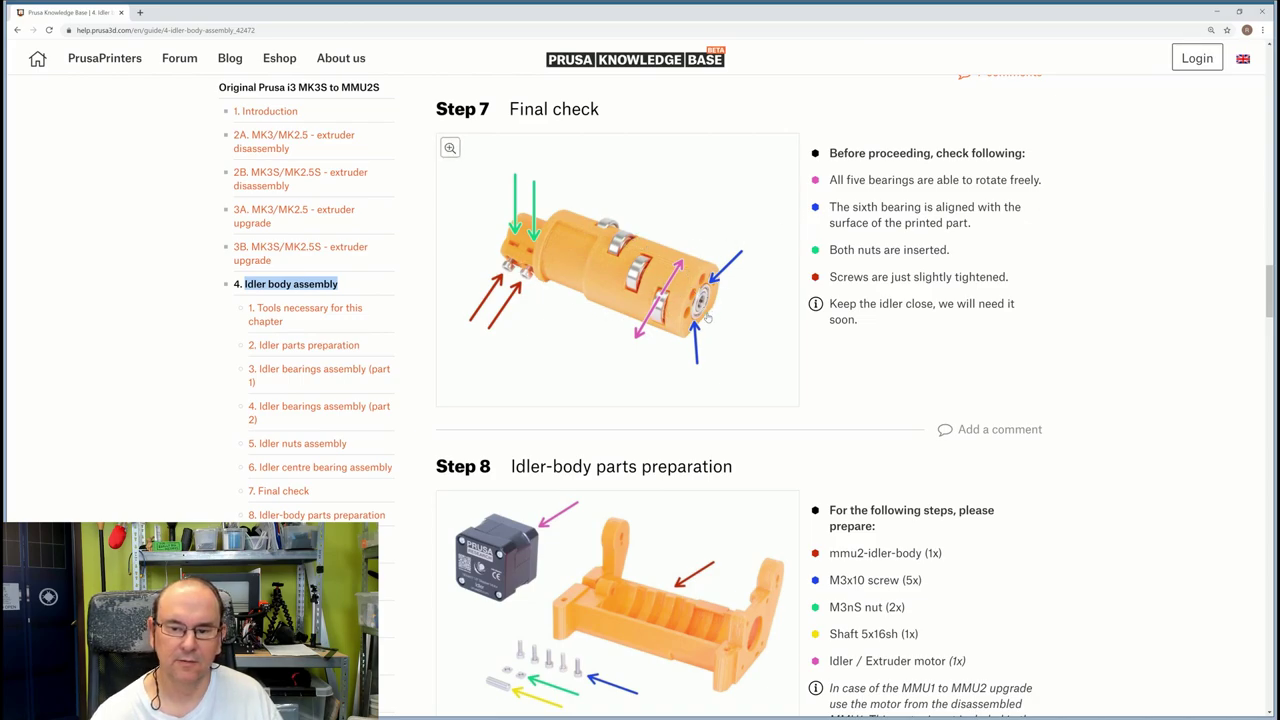
{"action": "scroll", "coordinate": [708, 318], "scroll_direction": "down", "scroll_amount": 2}
{"action": "scroll", "coordinate": [708, 318], "scroll_direction": "down", "scroll_amount": 1}
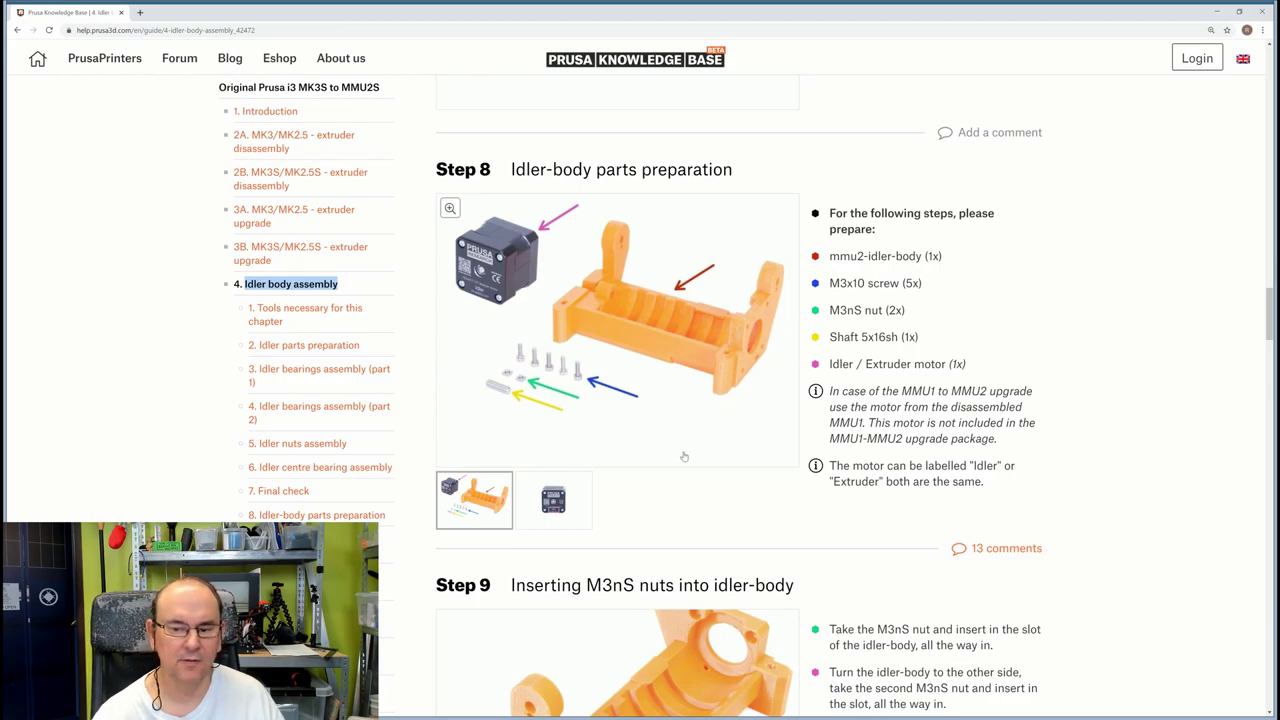
{"action": "scroll", "coordinate": [685, 457], "scroll_direction": "down", "scroll_amount": 2}
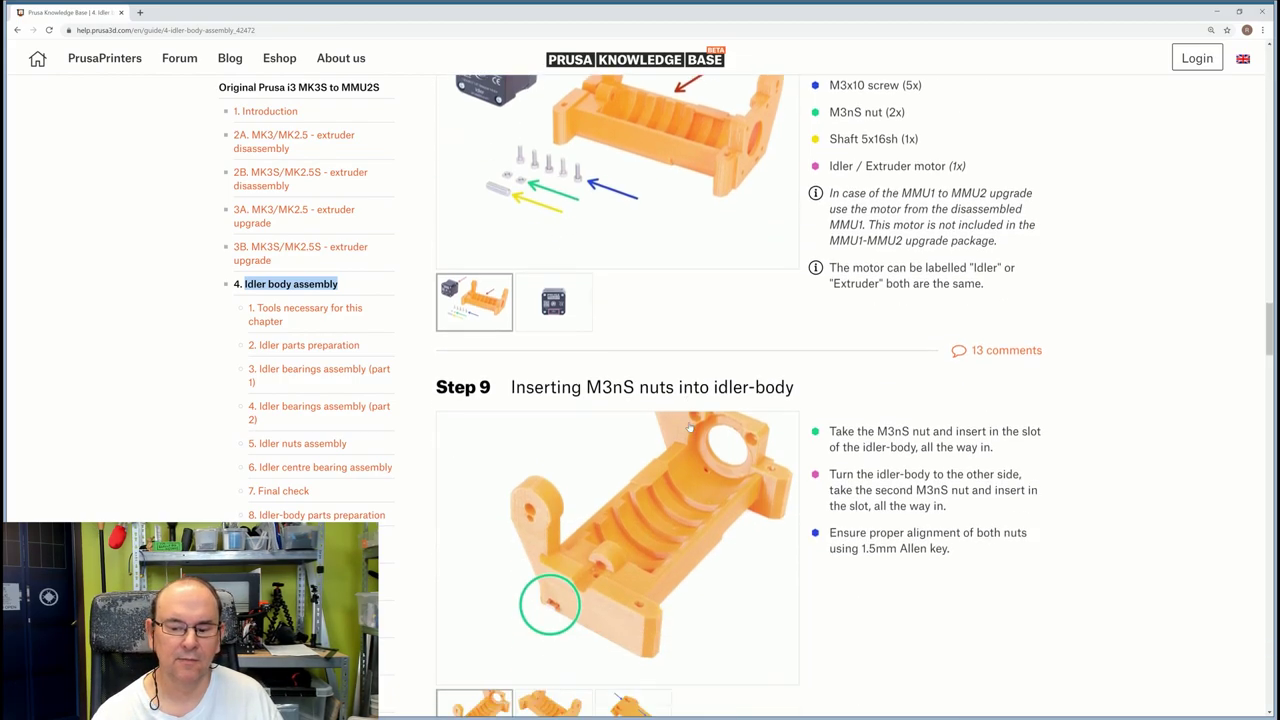
{"action": "scroll", "coordinate": [689, 428], "scroll_direction": "down", "scroll_amount": 2}
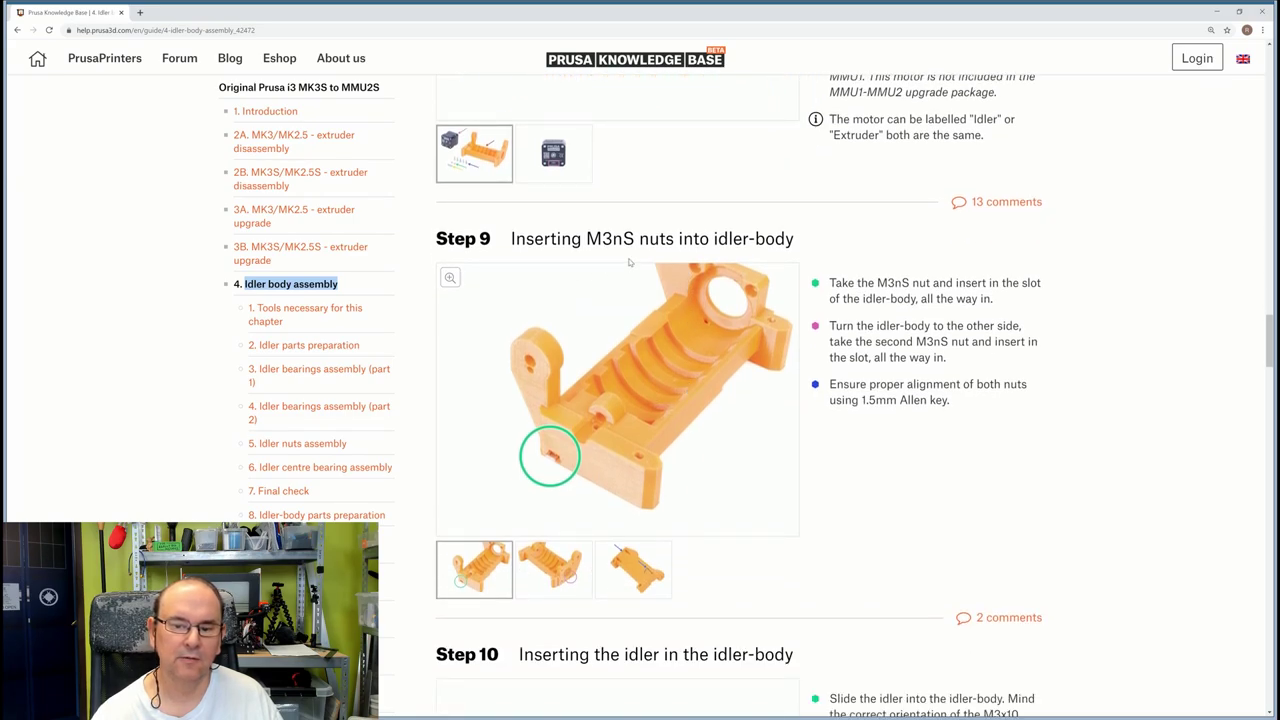
{"action": "mouse_move", "coordinate": [615, 535]}
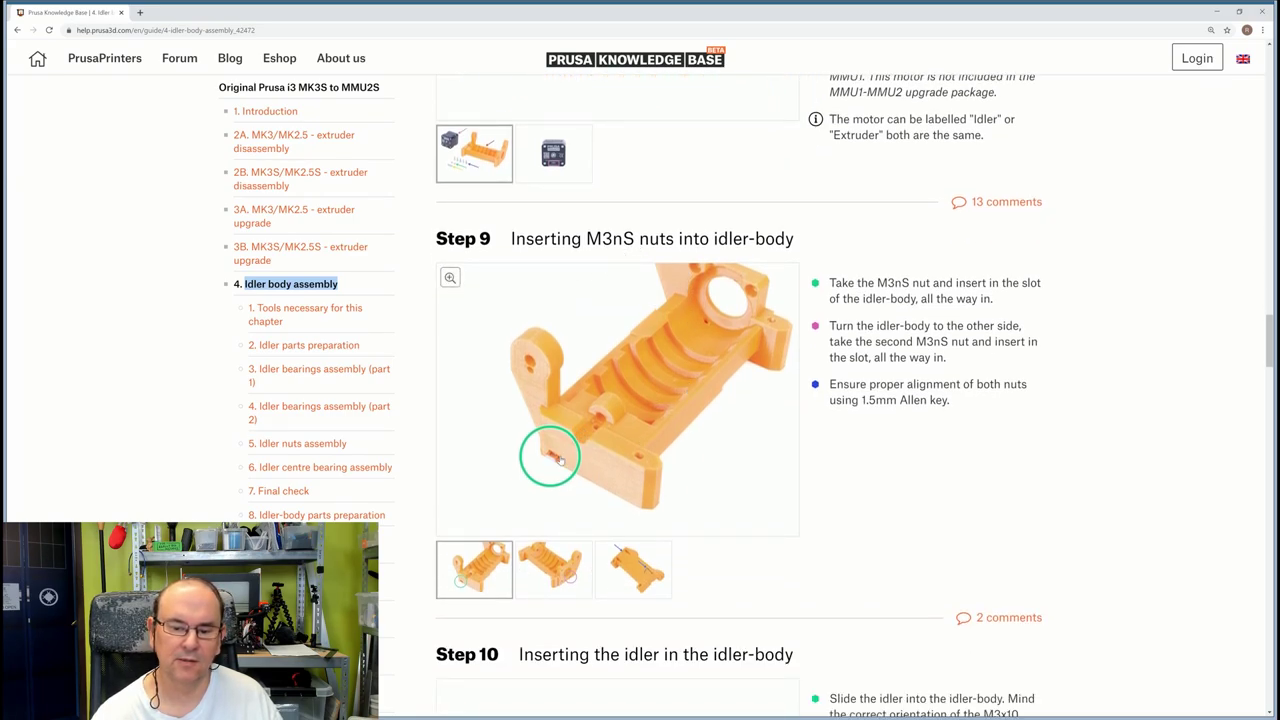
View the flipped-body and nut-alignment photos of Step 9, then Step 10's slide, push and rotate photos
{"action": "left_click", "coordinate": [553, 568]}
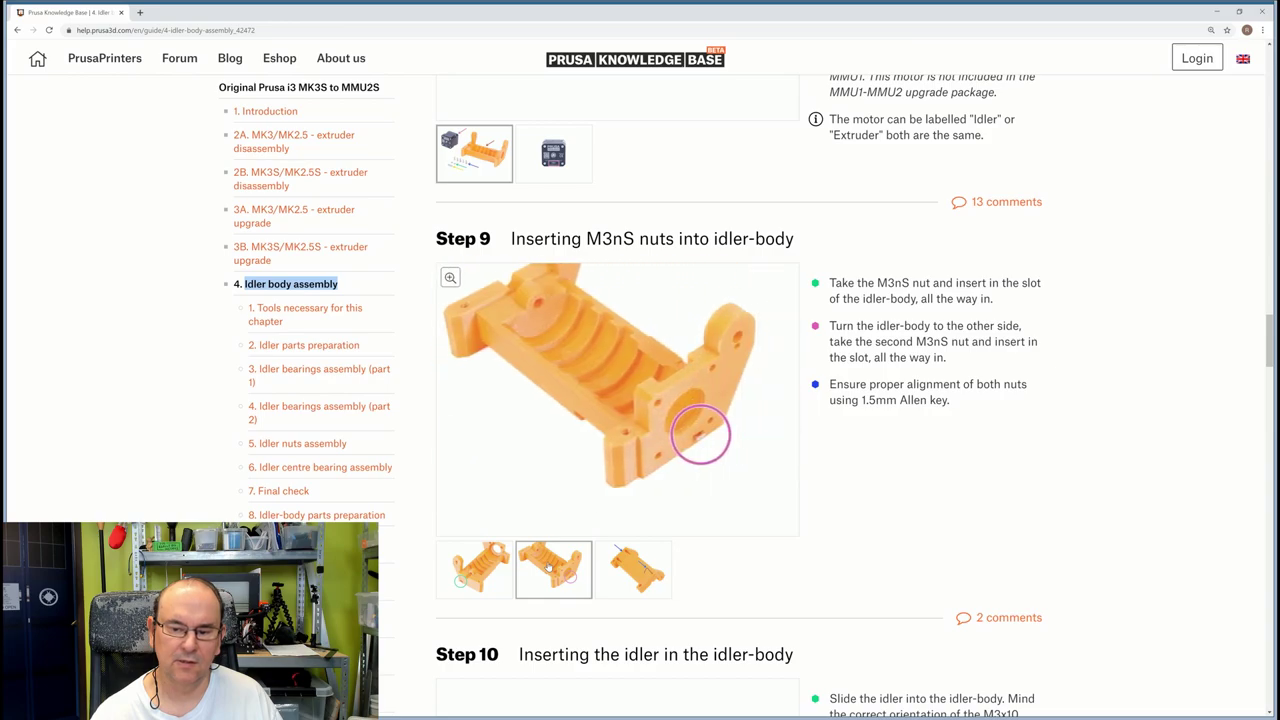
{"action": "left_click", "coordinate": [635, 567]}
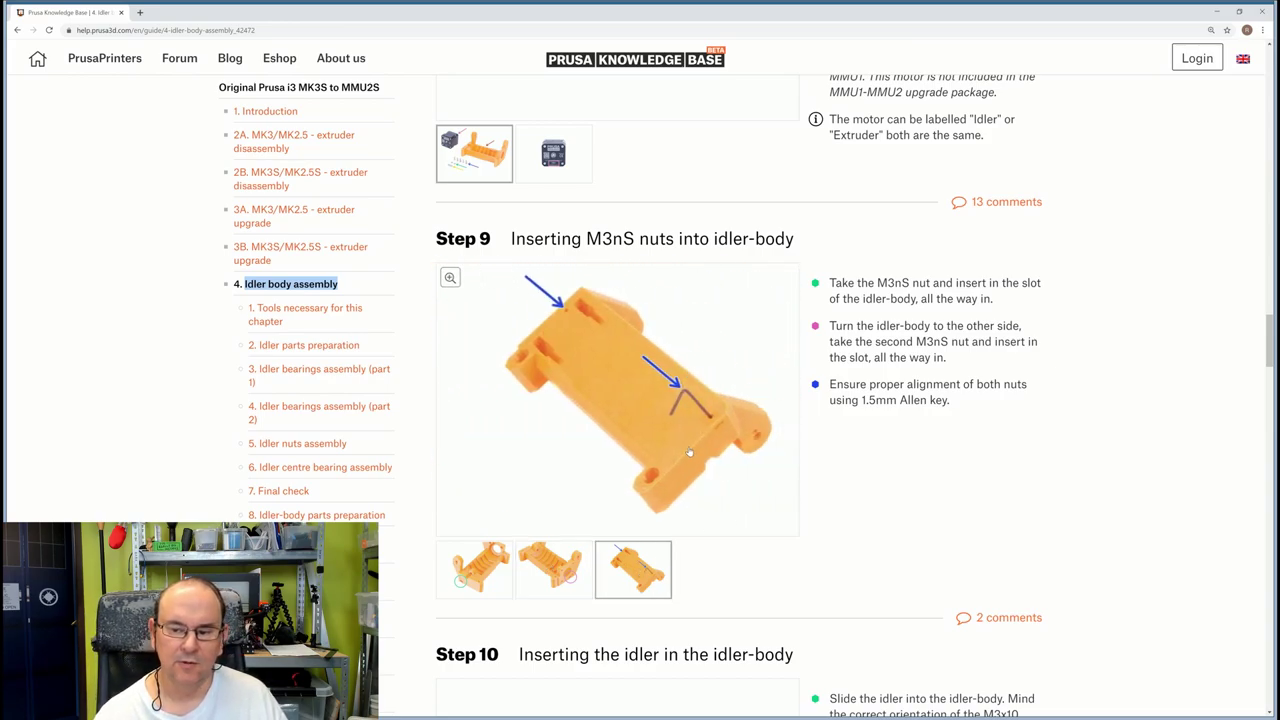
{"action": "scroll", "coordinate": [735, 484], "scroll_direction": "down", "scroll_amount": 3}
{"action": "scroll", "coordinate": [735, 484], "scroll_direction": "down", "scroll_amount": 2}
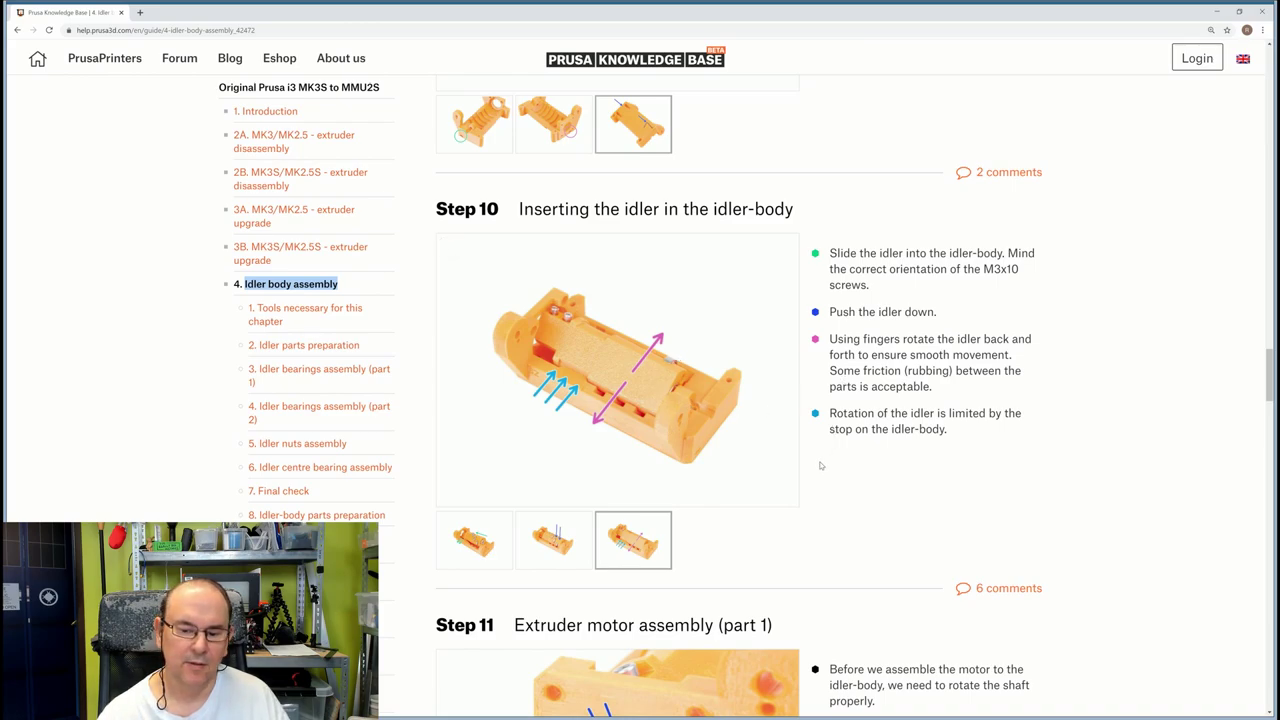
{"action": "left_click", "coordinate": [474, 540]}
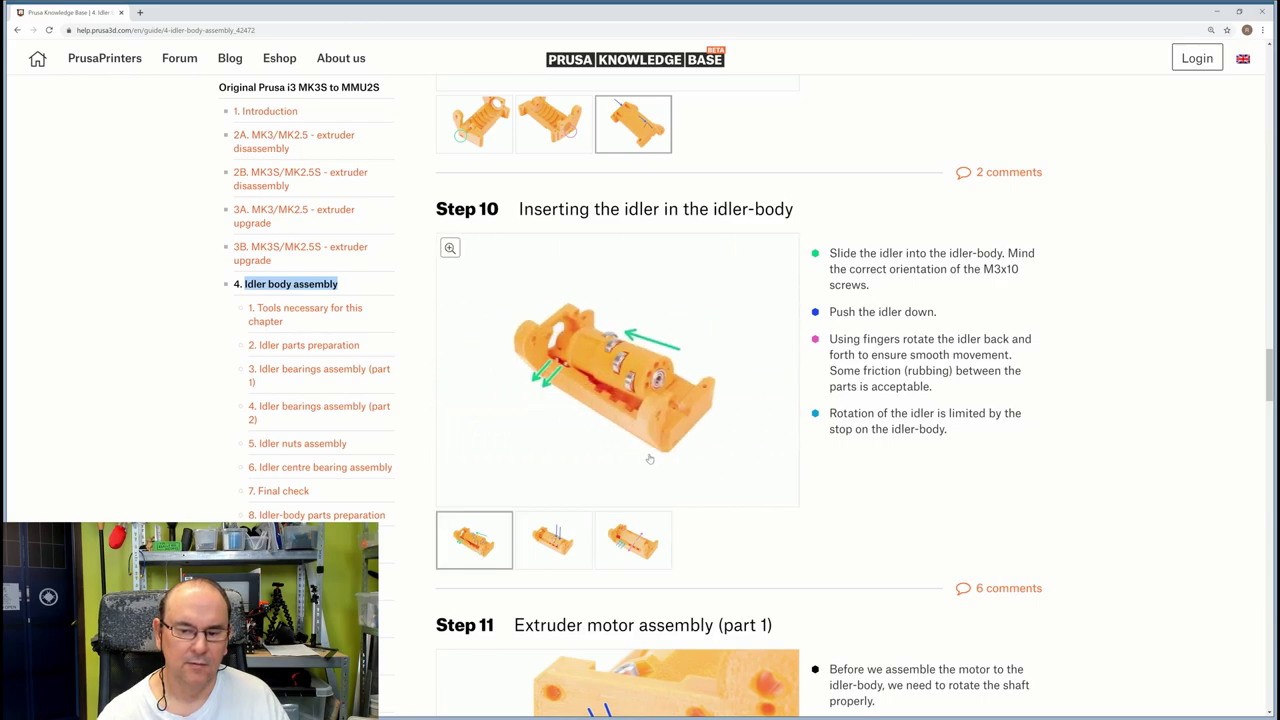
{"action": "left_click", "coordinate": [557, 547]}
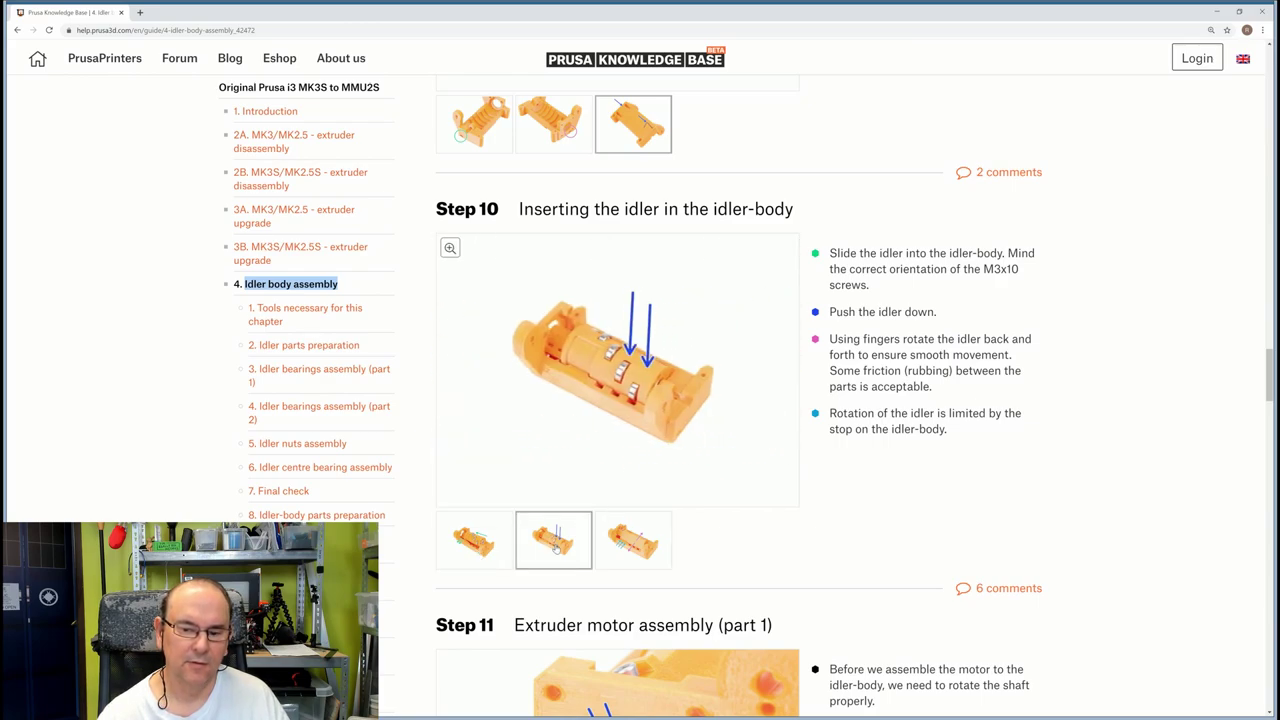
{"action": "left_click", "coordinate": [633, 540]}
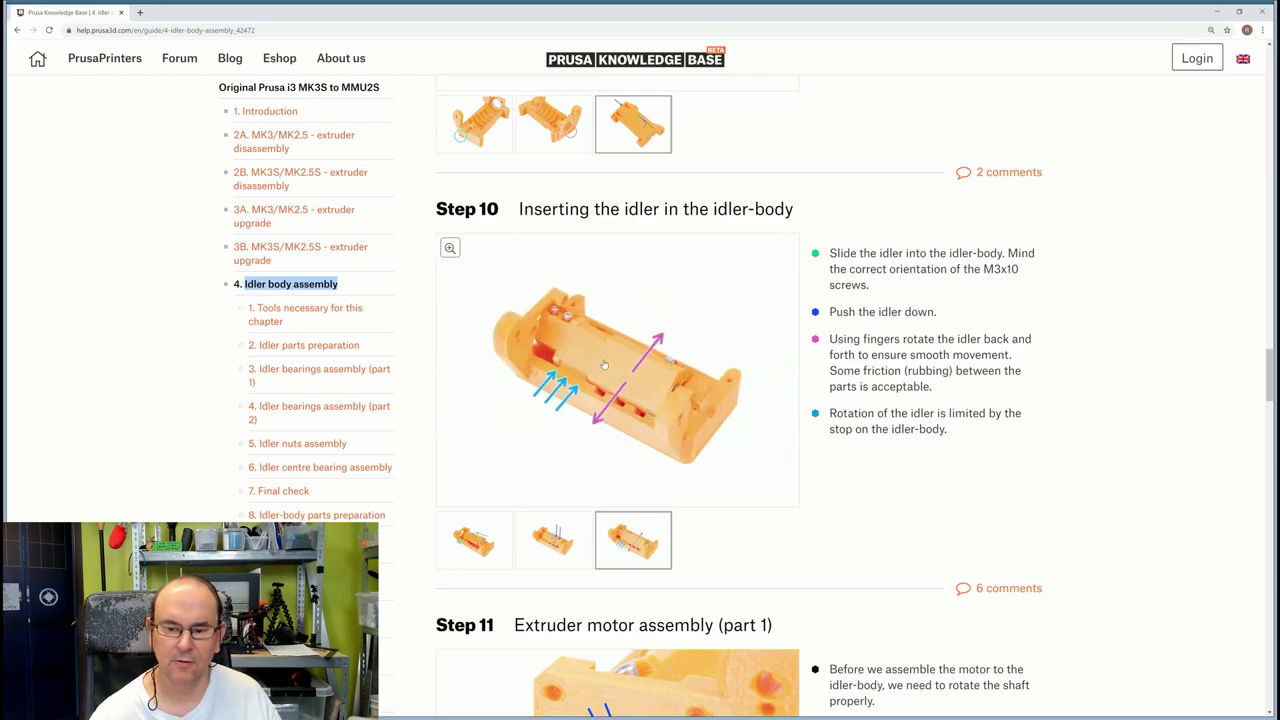
{"action": "scroll", "coordinate": [604, 364], "scroll_direction": "down", "scroll_amount": 1}
{"action": "scroll", "coordinate": [604, 364], "scroll_direction": "down", "scroll_amount": 1}
{"action": "scroll", "coordinate": [604, 364], "scroll_direction": "down", "scroll_amount": 3}
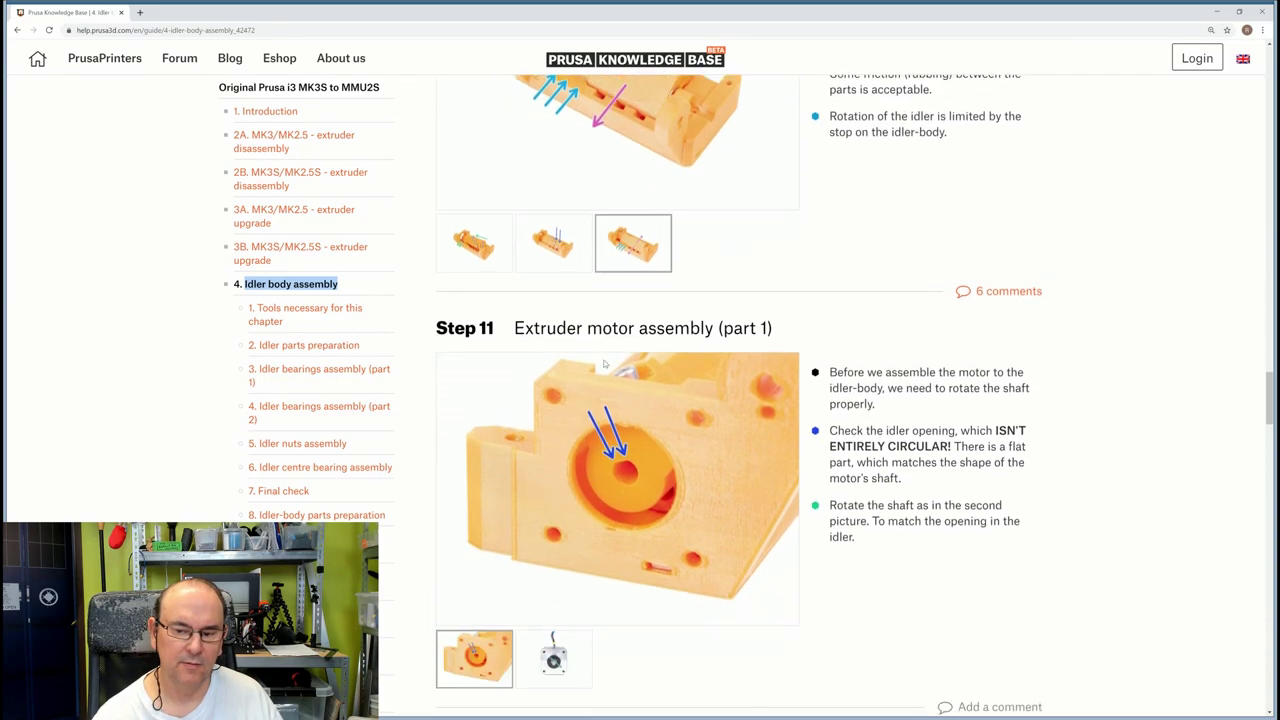
{"action": "scroll", "coordinate": [604, 364], "scroll_direction": "down", "scroll_amount": 1}
{"action": "scroll", "coordinate": [604, 364], "scroll_direction": "up", "scroll_amount": 1}
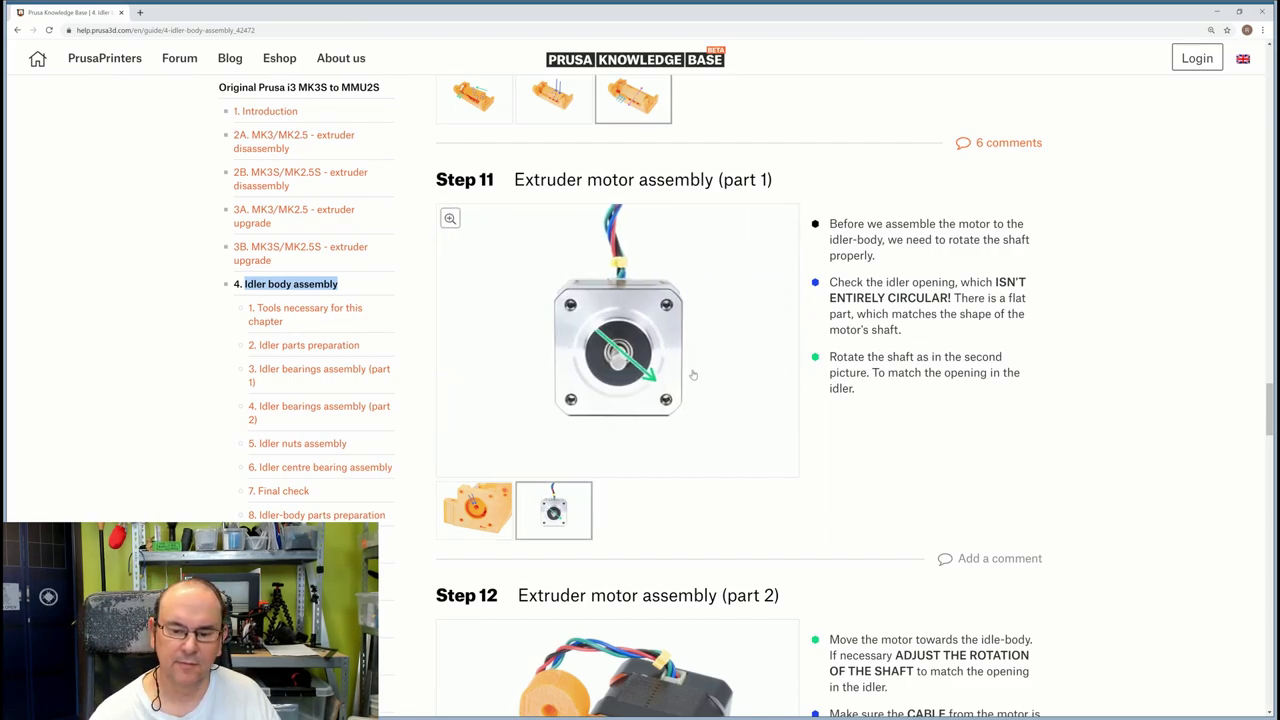
{"action": "scroll", "coordinate": [693, 375], "scroll_direction": "down", "scroll_amount": 2}
{"action": "scroll", "coordinate": [693, 375], "scroll_direction": "down", "scroll_amount": 2}
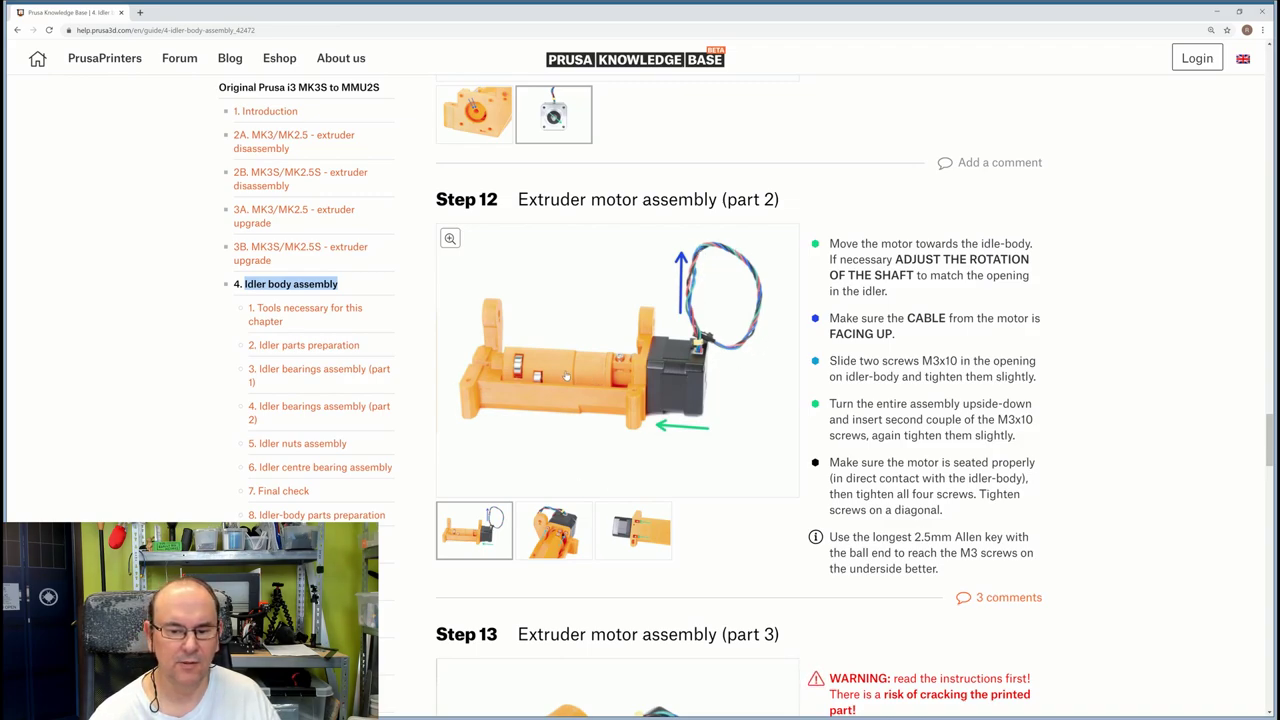
{"action": "mouse_move", "coordinate": [553, 530]}
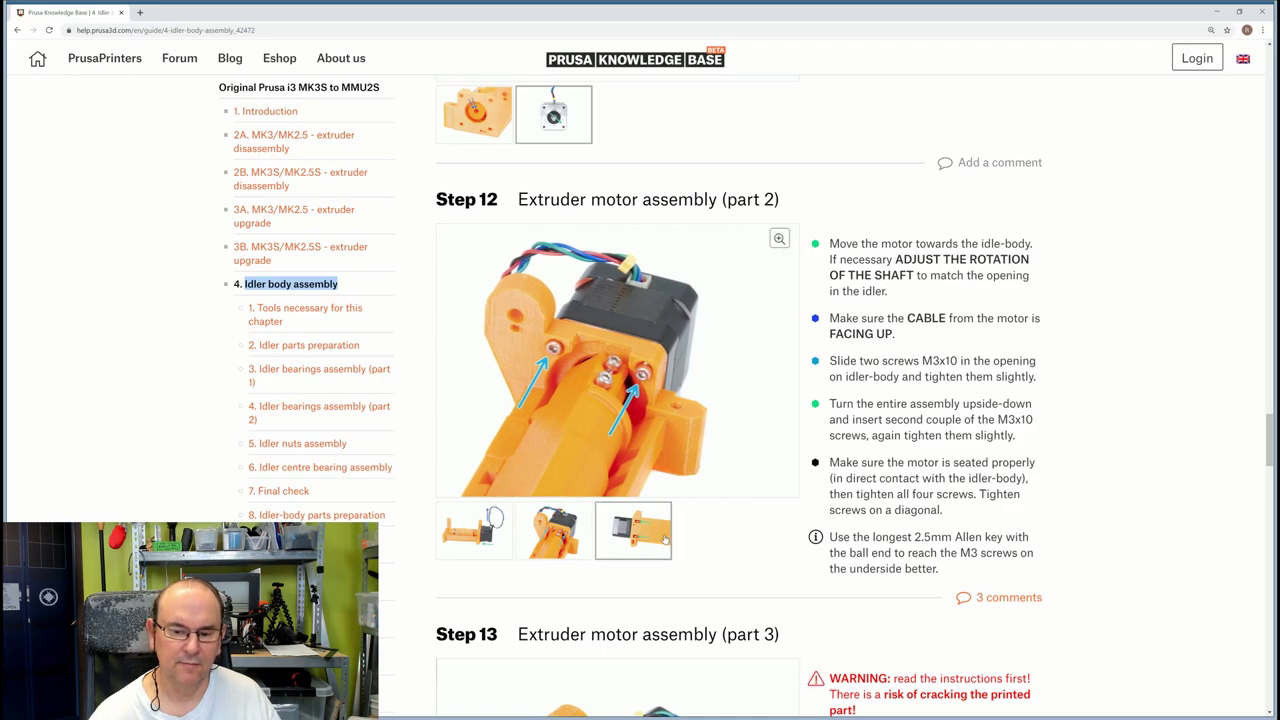
{"action": "mouse_move", "coordinate": [633, 530]}
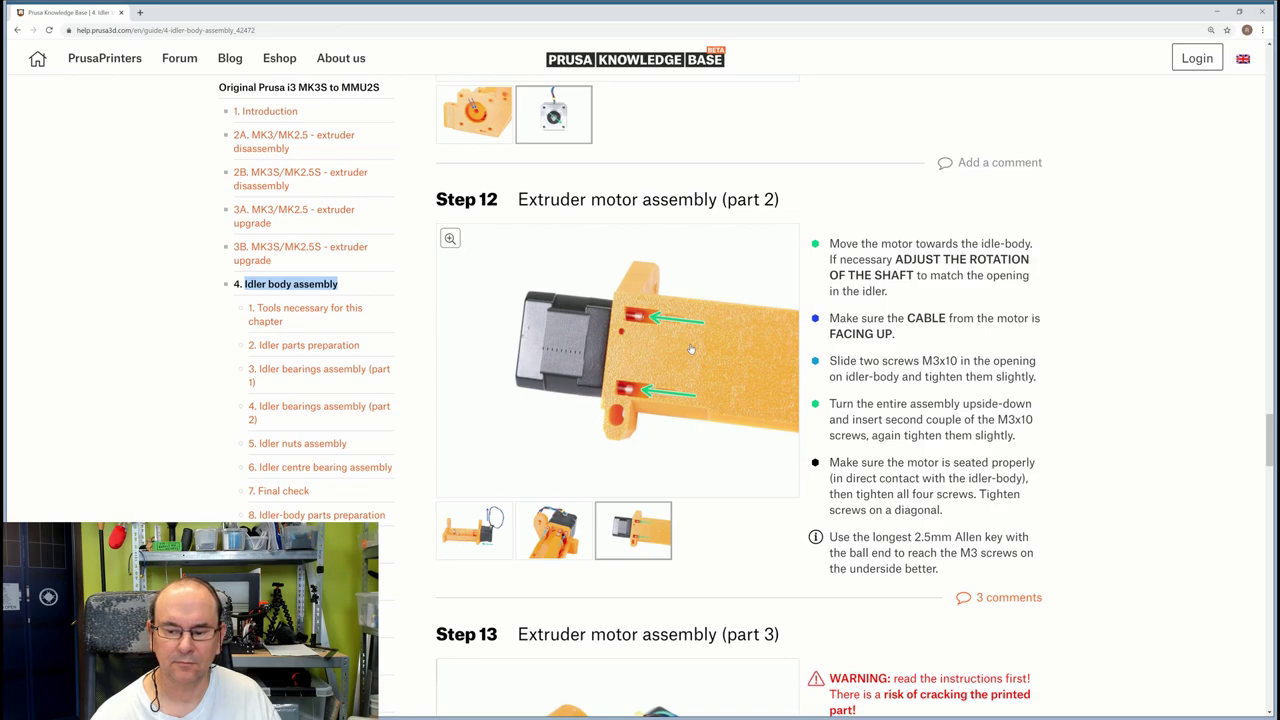
{"action": "scroll", "coordinate": [690, 350], "scroll_direction": "down", "scroll_amount": 5}
{"action": "scroll", "coordinate": [690, 350], "scroll_direction": "down", "scroll_amount": 5}
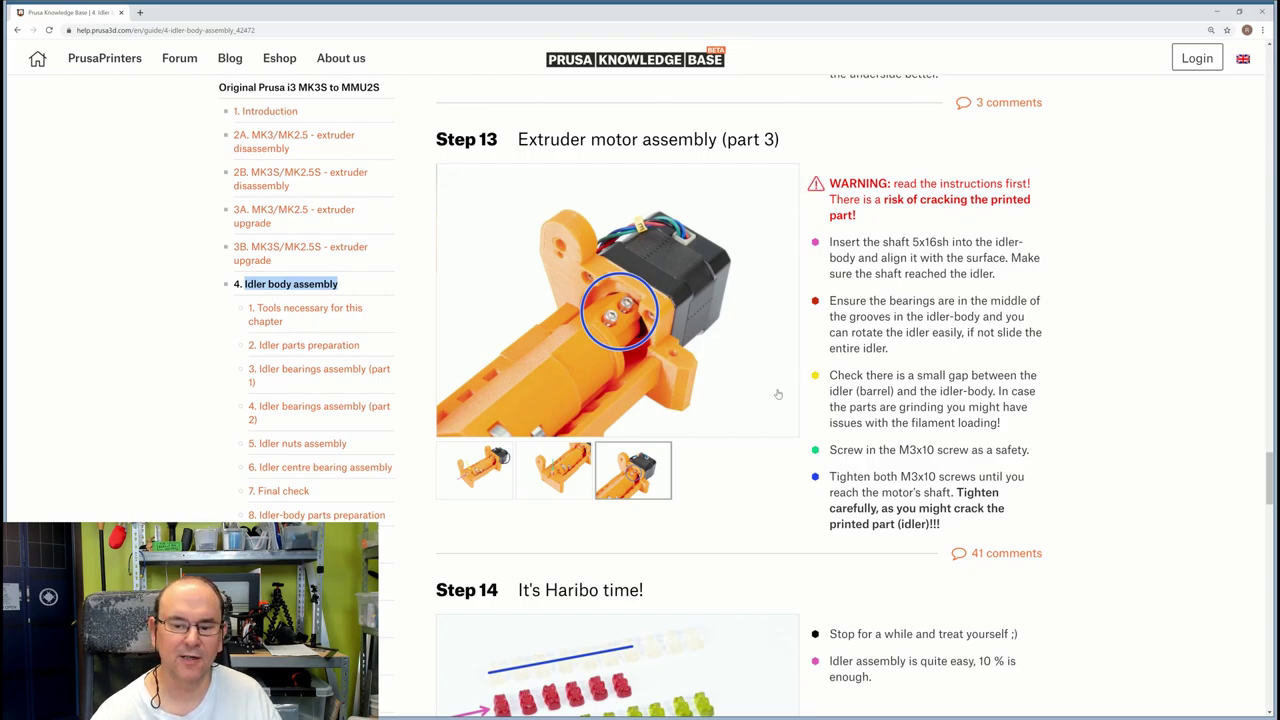
View the three Step 13 photos: shaft insertion, safety screw, and attached motor
{"action": "left_click", "coordinate": [503, 479]}
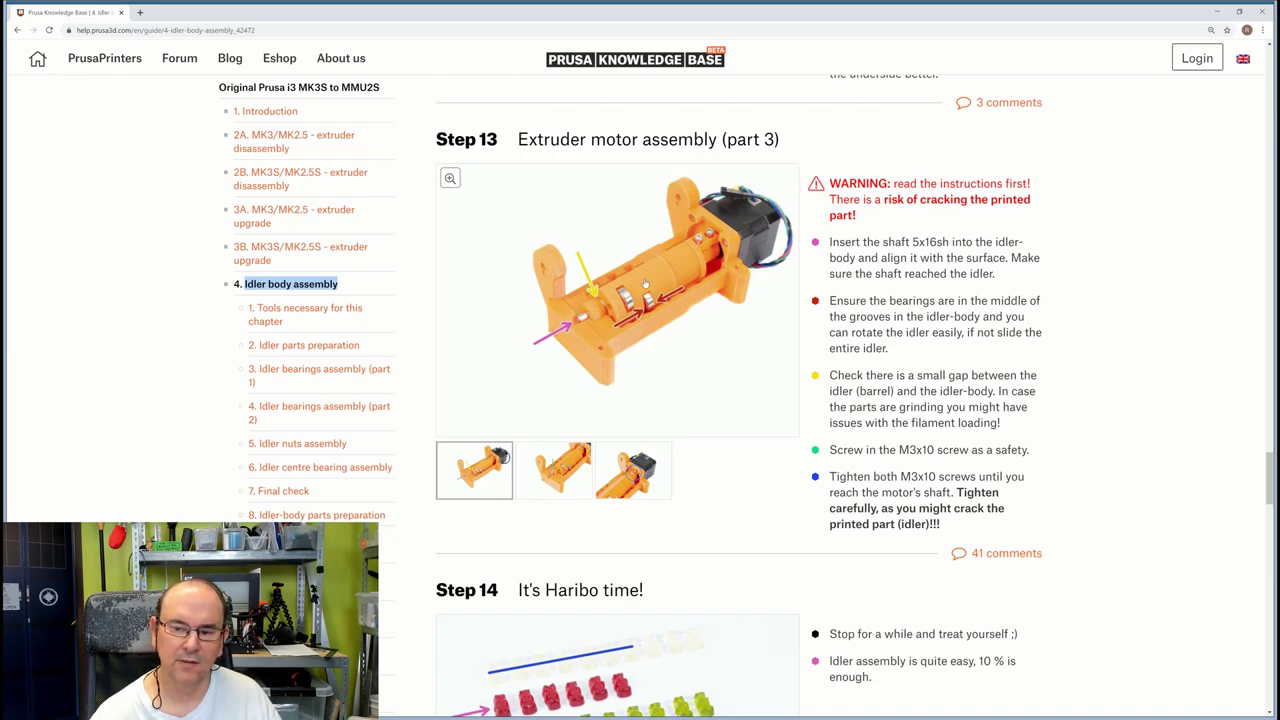
{"action": "left_click", "coordinate": [571, 483]}
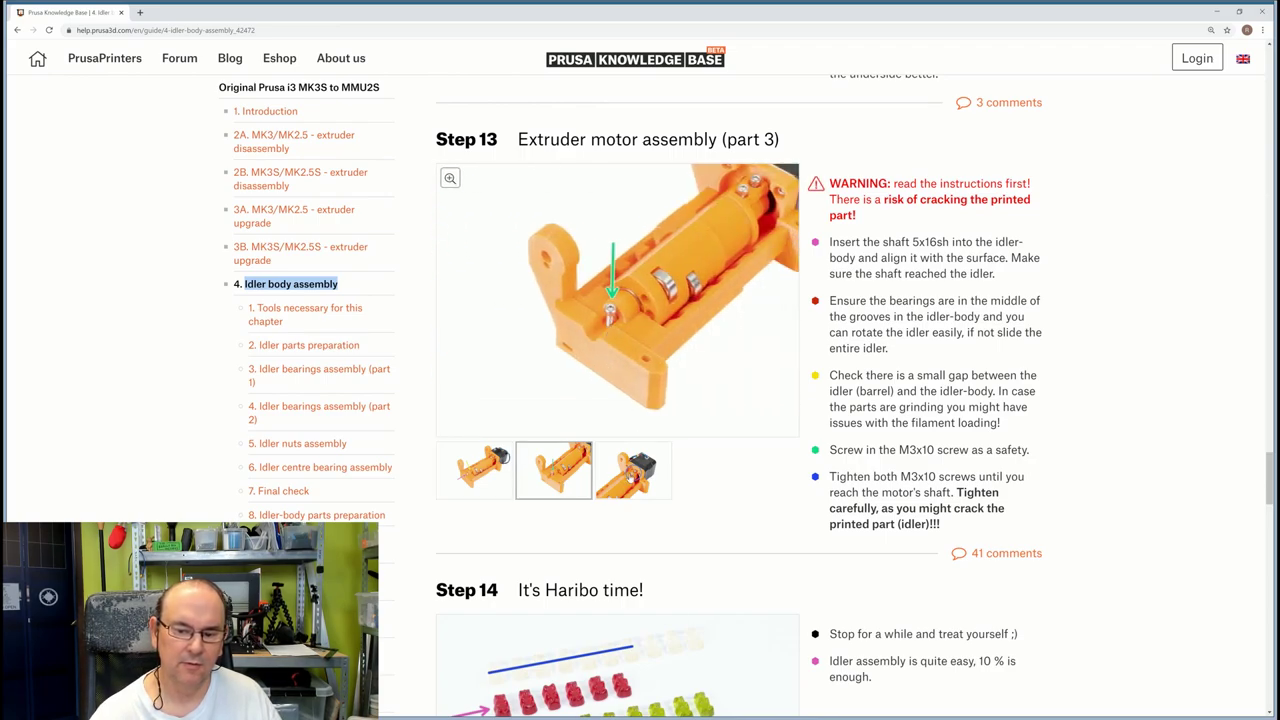
{"action": "left_click", "coordinate": [630, 478]}
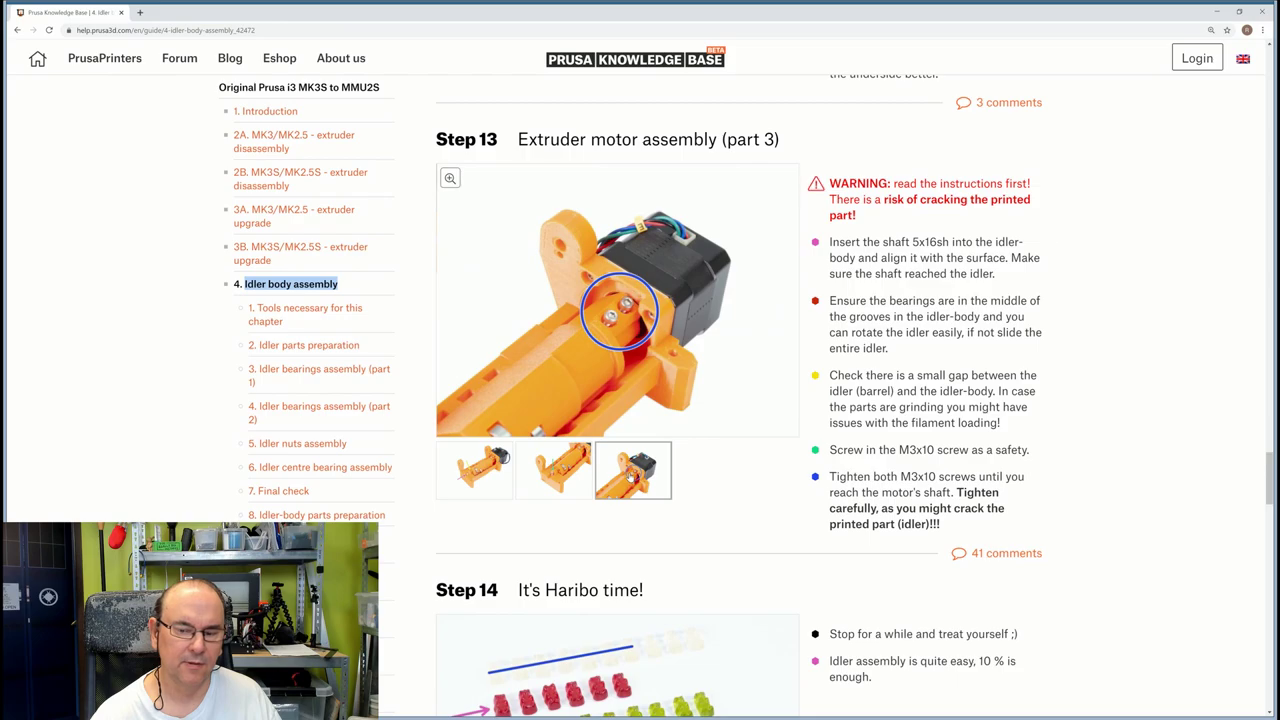
{"action": "scroll", "coordinate": [630, 478], "scroll_direction": "down", "scroll_amount": 5}
{"action": "scroll", "coordinate": [630, 478], "scroll_direction": "down", "scroll_amount": 3}
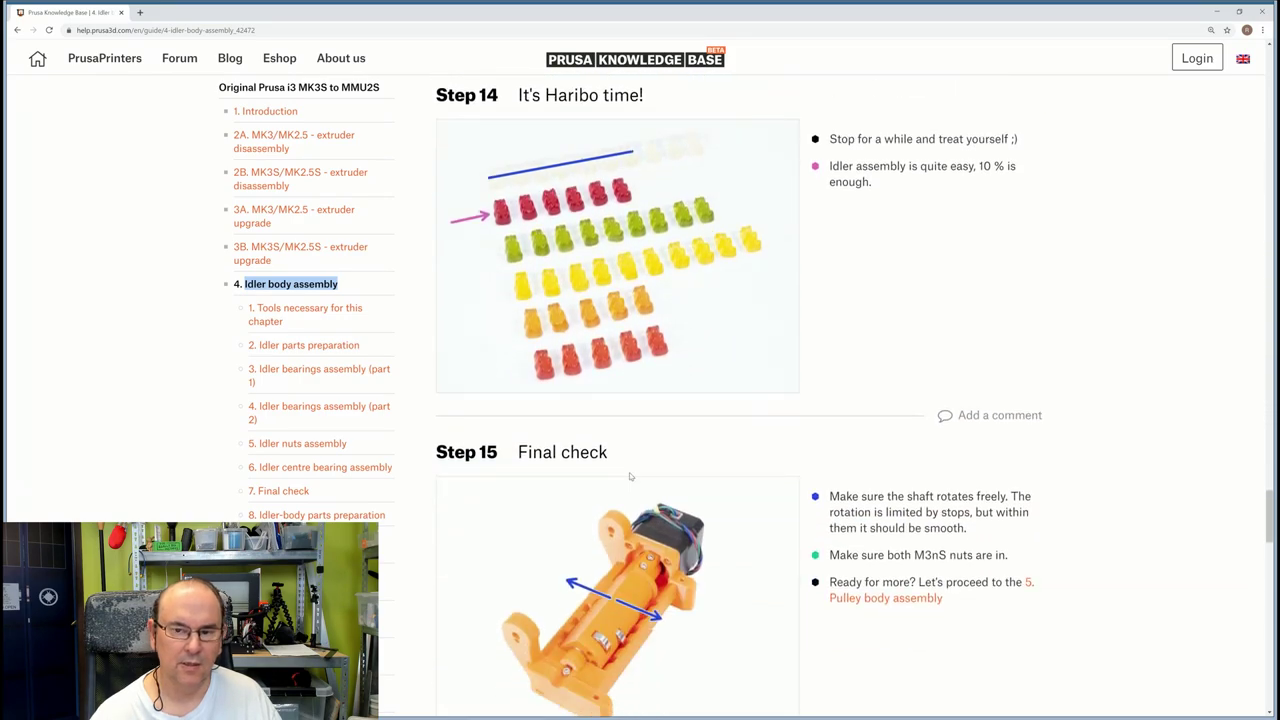
{"action": "scroll", "coordinate": [630, 476], "scroll_direction": "up", "scroll_amount": 1}
{"action": "scroll", "coordinate": [630, 476], "scroll_direction": "down", "scroll_amount": 3}
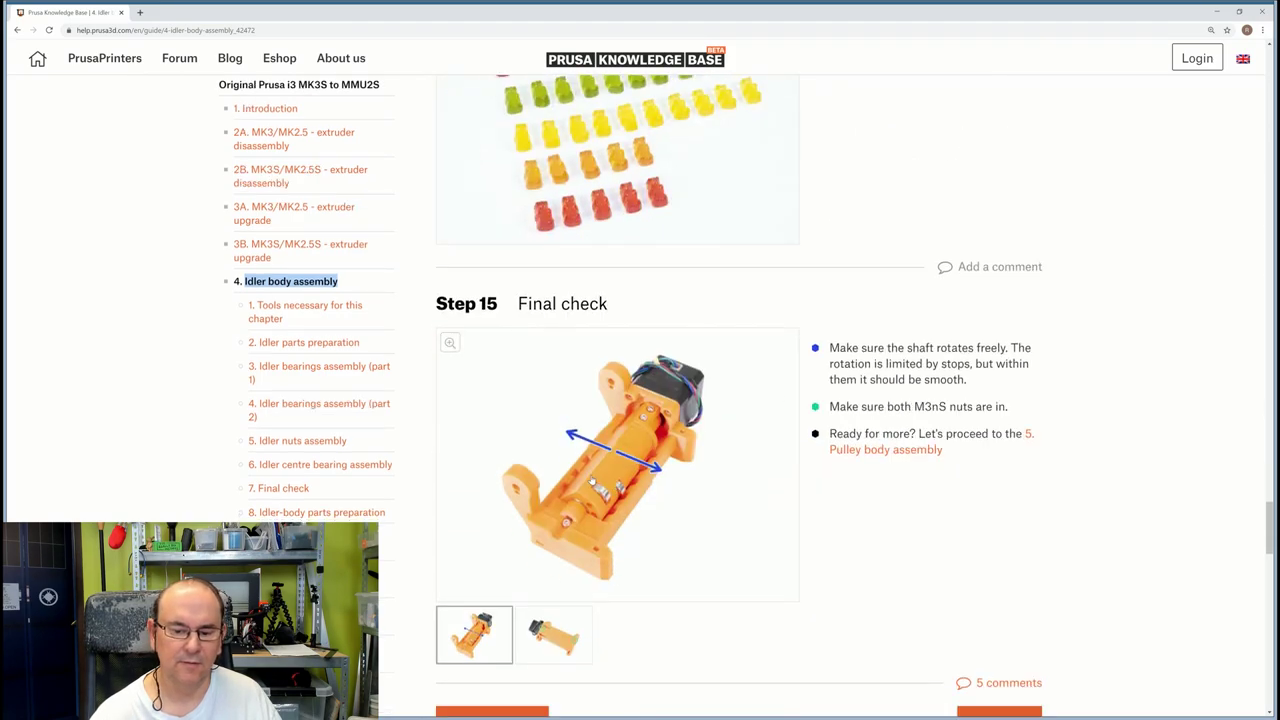
{"action": "scroll", "coordinate": [563, 632], "scroll_direction": "down", "scroll_amount": 2}
{"action": "scroll", "coordinate": [563, 632], "scroll_direction": "down", "scroll_amount": 2}
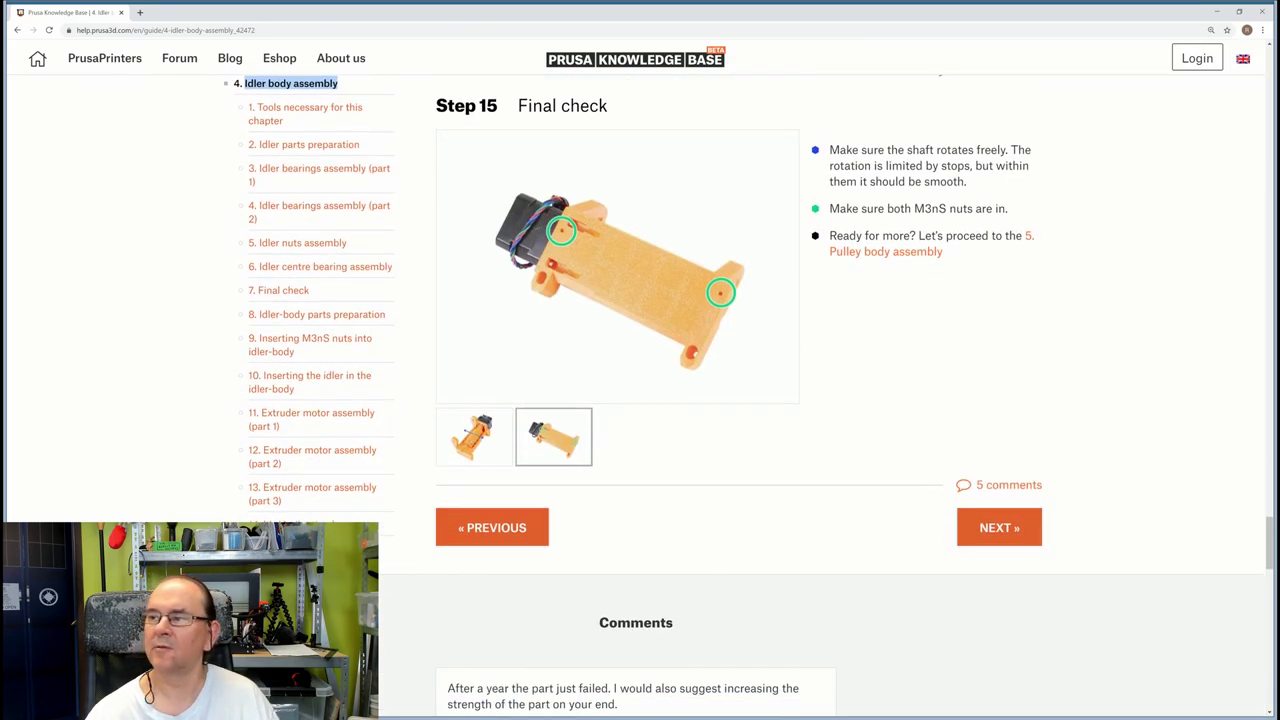